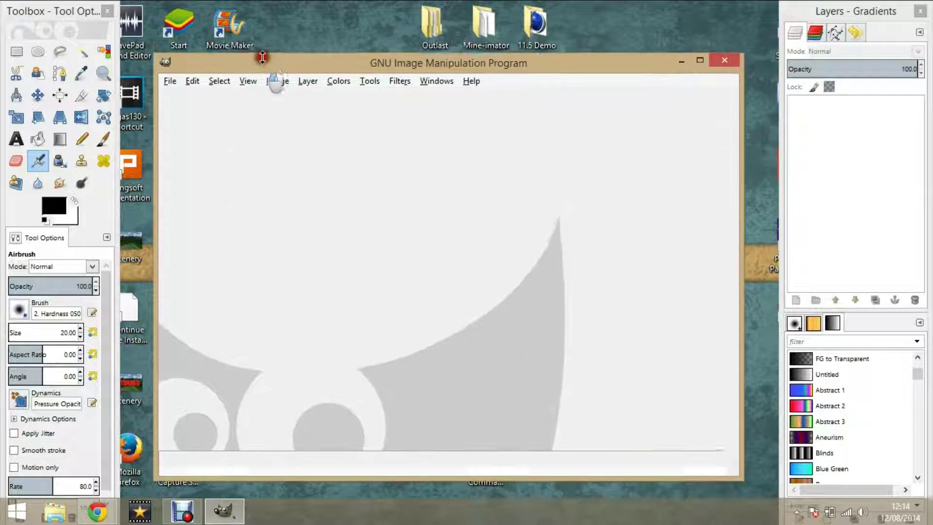
- Create a new 800×600 image with Fill set to Transparency
left_click(173, 42)
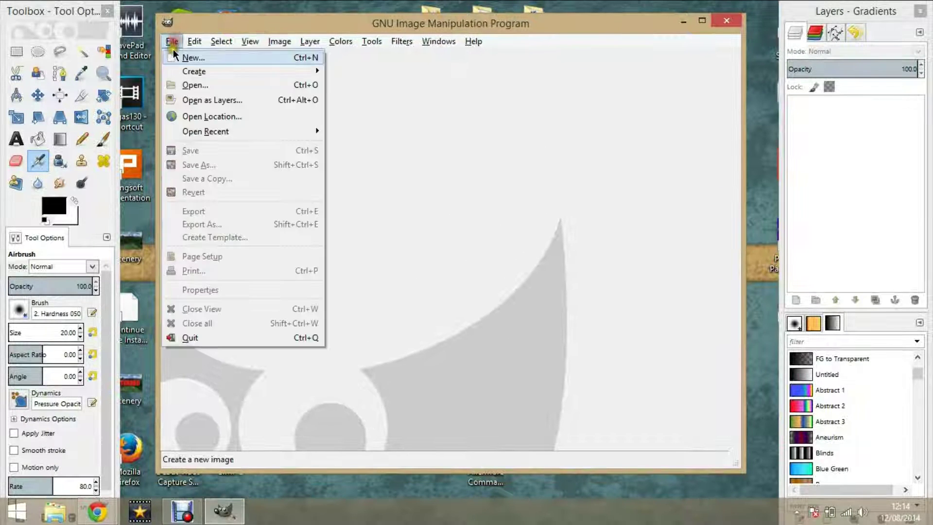
left_click(175, 56)
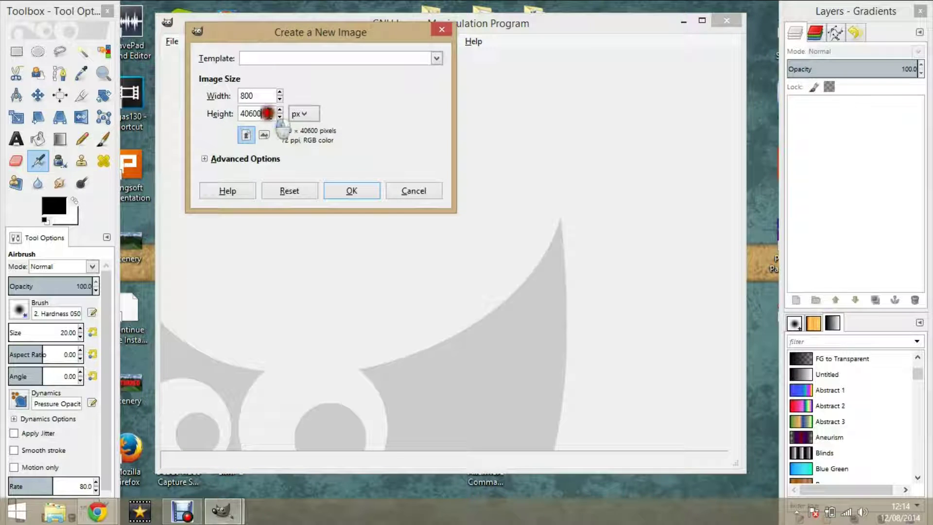
left_click_drag(267, 114, 193, 103)
key("BackSpace")
type("6")
key("BackSpace")
type("6")
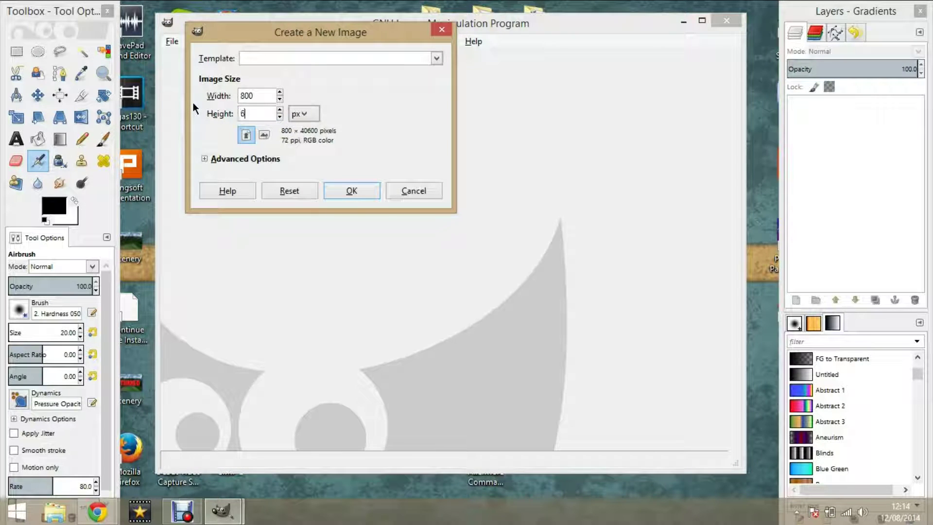
type("00")
left_click(203, 158)
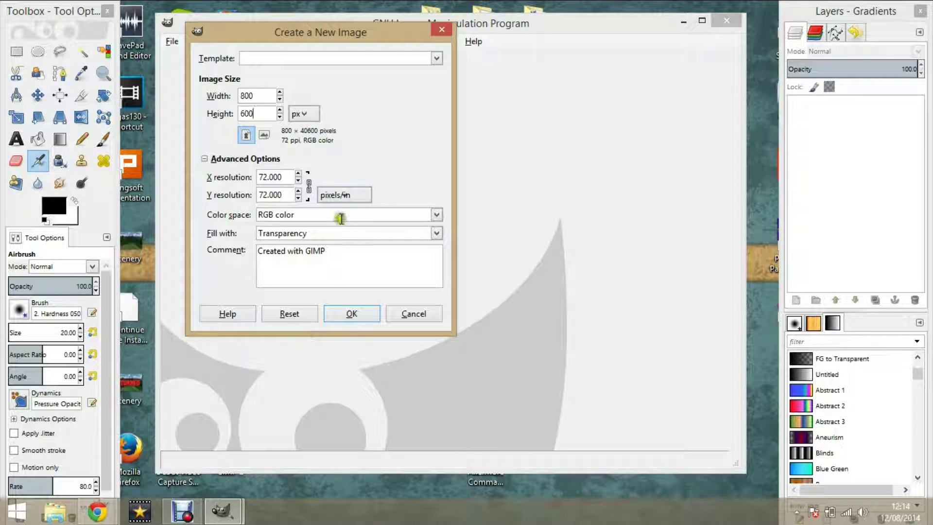
left_click(344, 314)
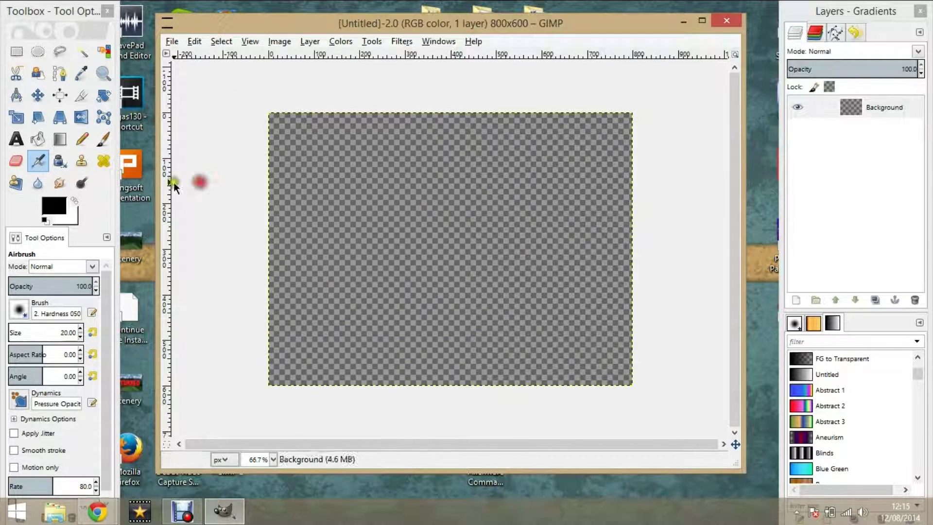
- Set white as the foreground colour, leaving the colour dialog unchanged
left_click(62, 208)
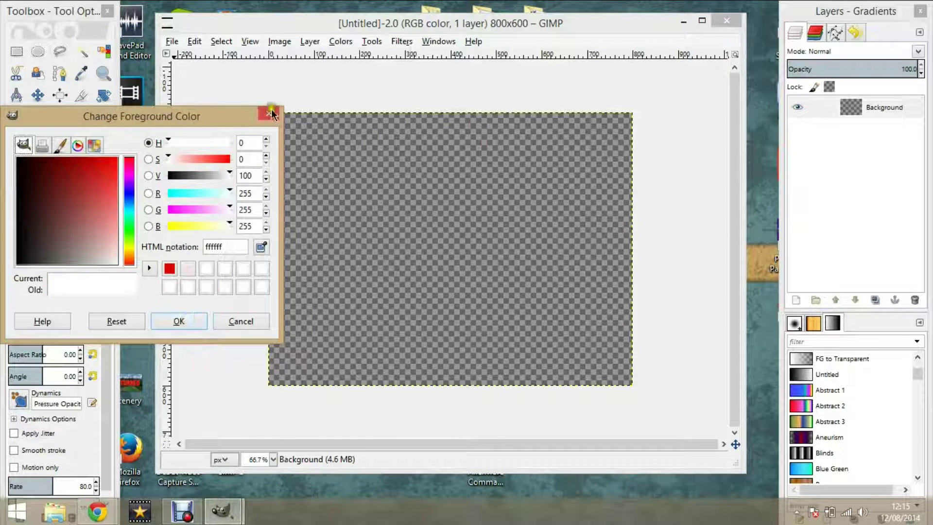
left_click(269, 113)
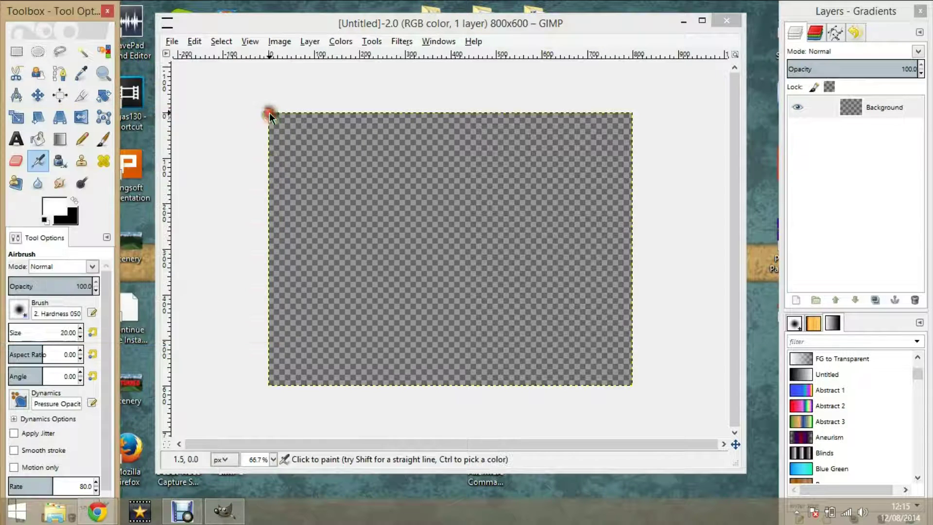
left_click(70, 201)
left_click(172, 323)
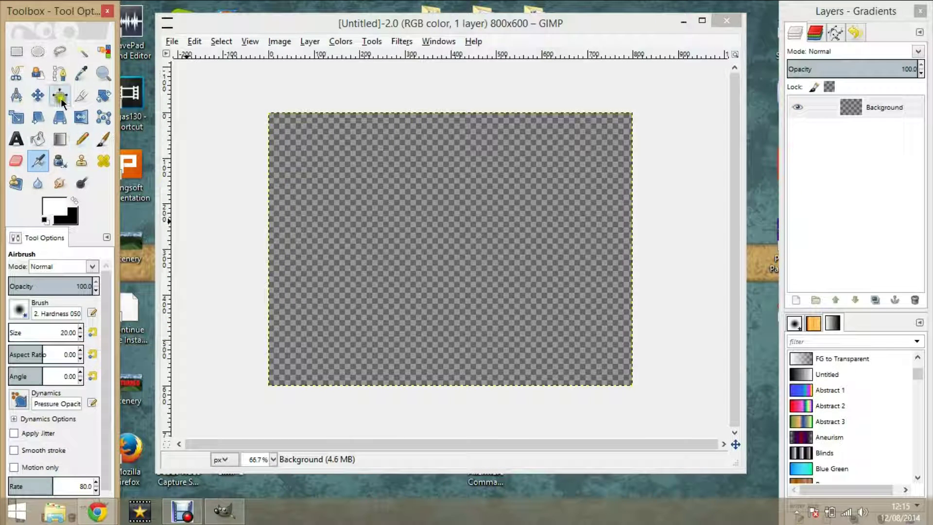
- Trial bucket-fill the canvas with white, then undo it back to transparent
left_click(38, 139)
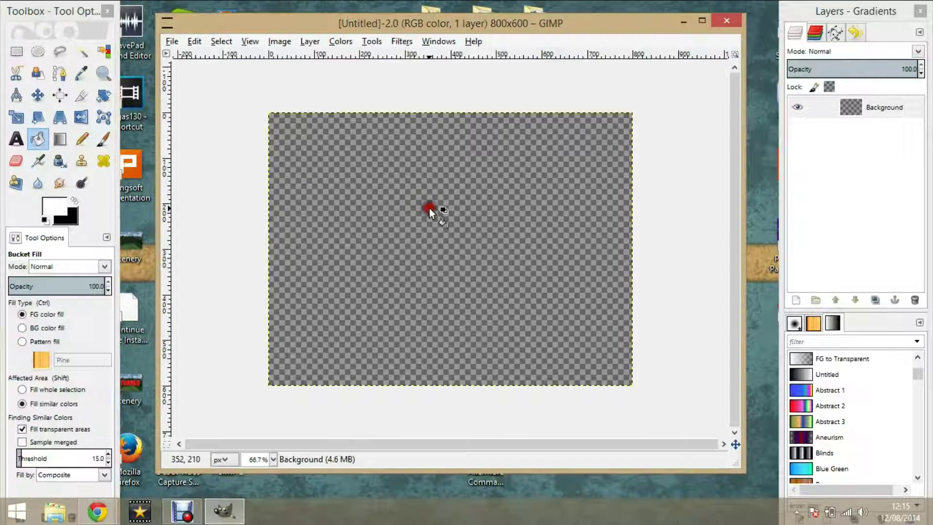
left_click(429, 212)
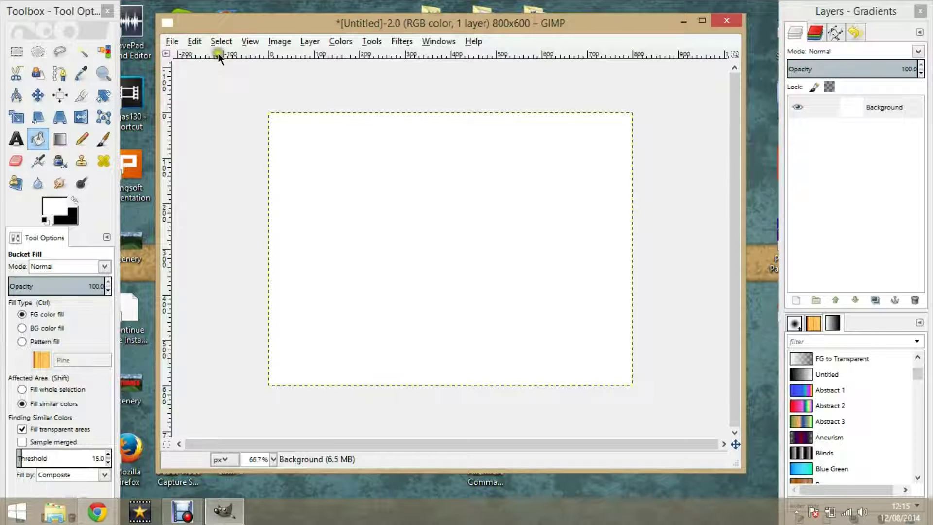
key("ctrl+z")
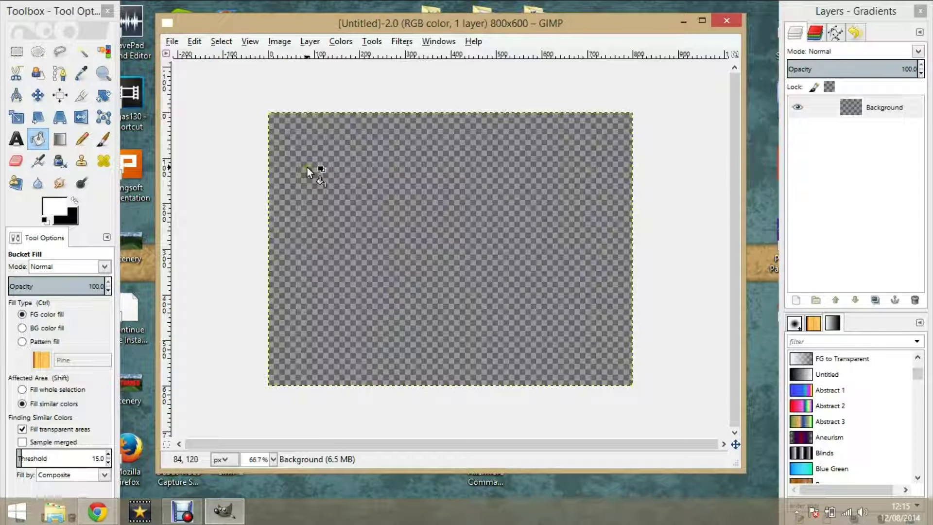
- Select an inner rectangle of about 591×467 and bucket-fill it with white
left_click(16, 52)
left_click_drag(318, 142, 557, 354)
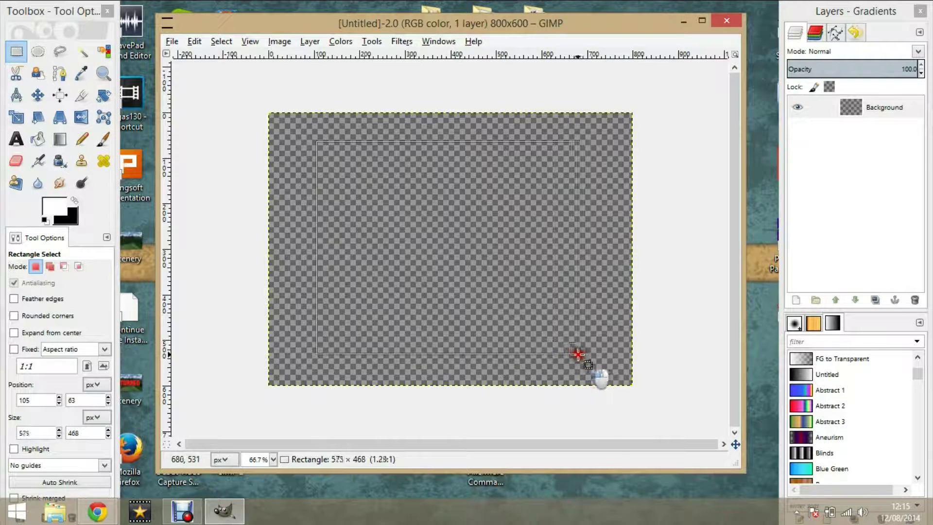
left_click_drag(557, 355, 585, 353)
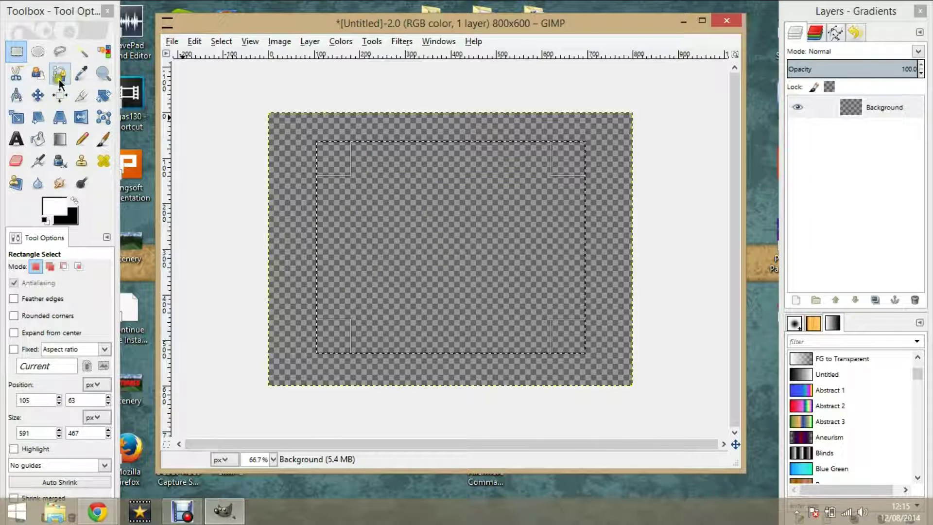
left_click(38, 139)
left_click(448, 240)
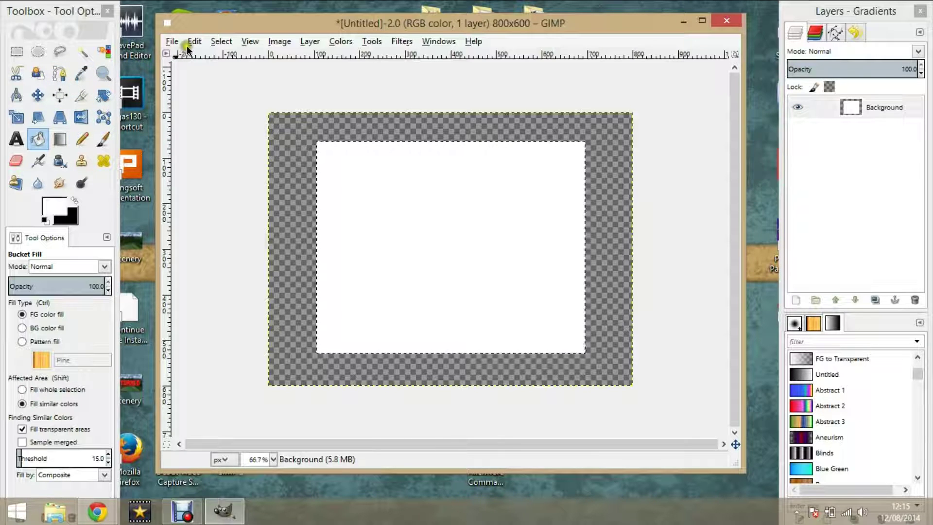
left_click(82, 52)
- Fuzzy-select the white rectangle and shrink the selection by 10 px
left_click(348, 205)
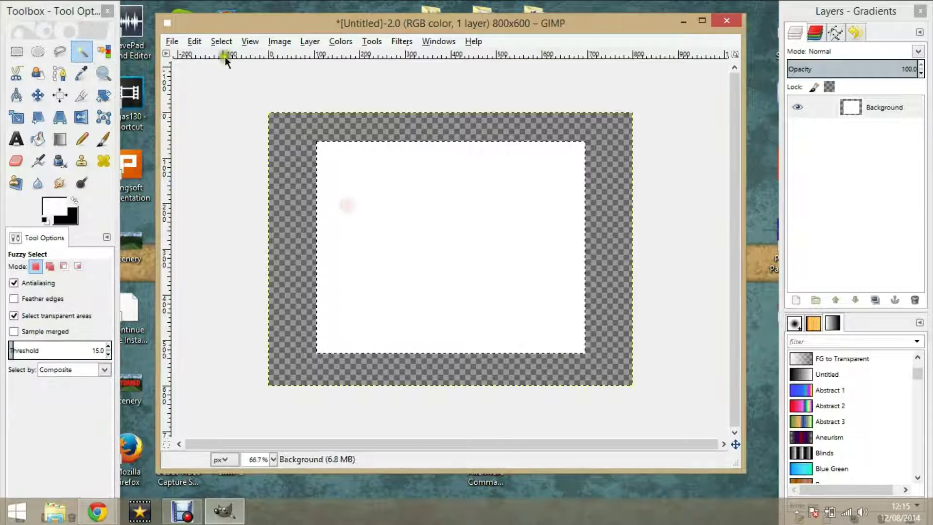
left_click(221, 42)
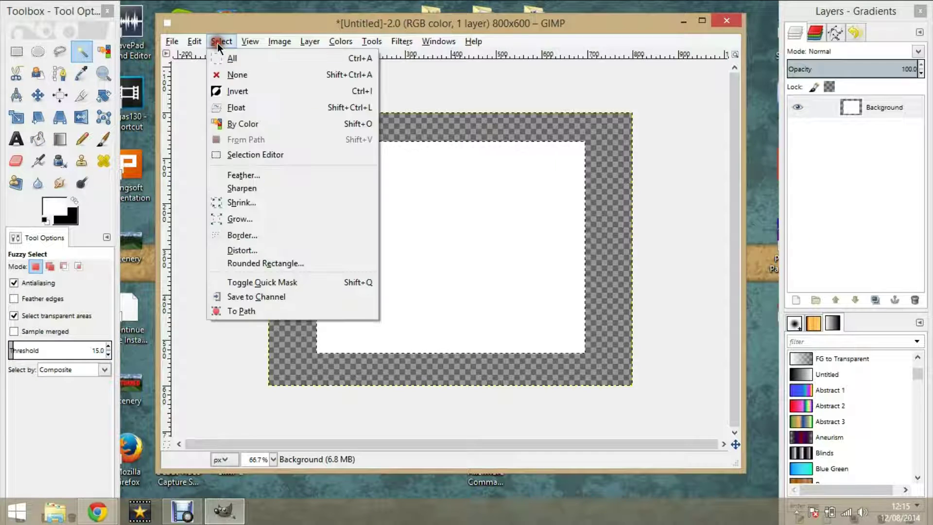
left_click(258, 210)
key("BackSpace")
type("10")
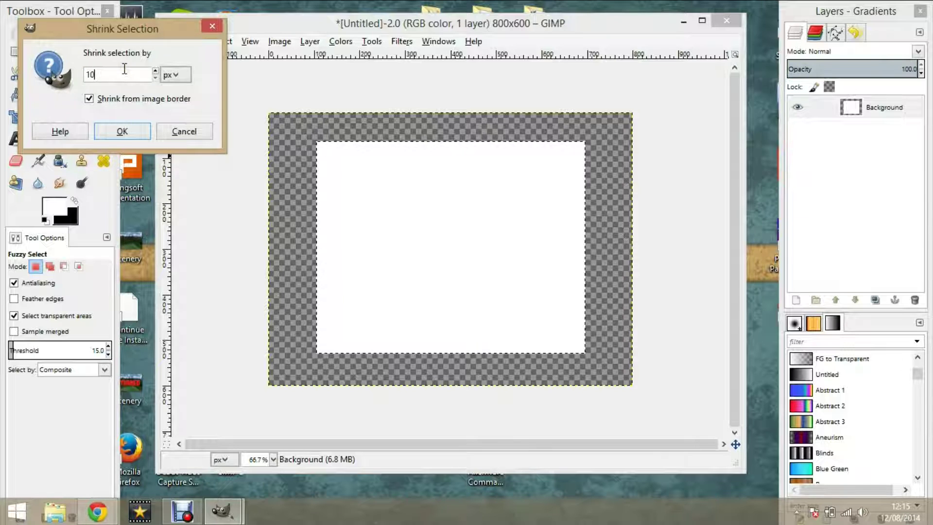
left_click(122, 131)
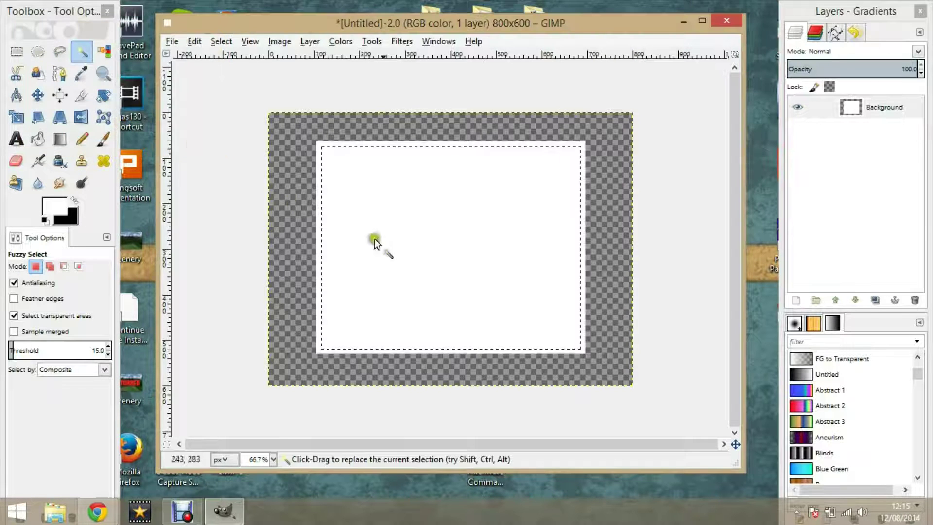
- Cut away the shrunken interior, leaving a thin white frame on transparency
left_click(203, 41)
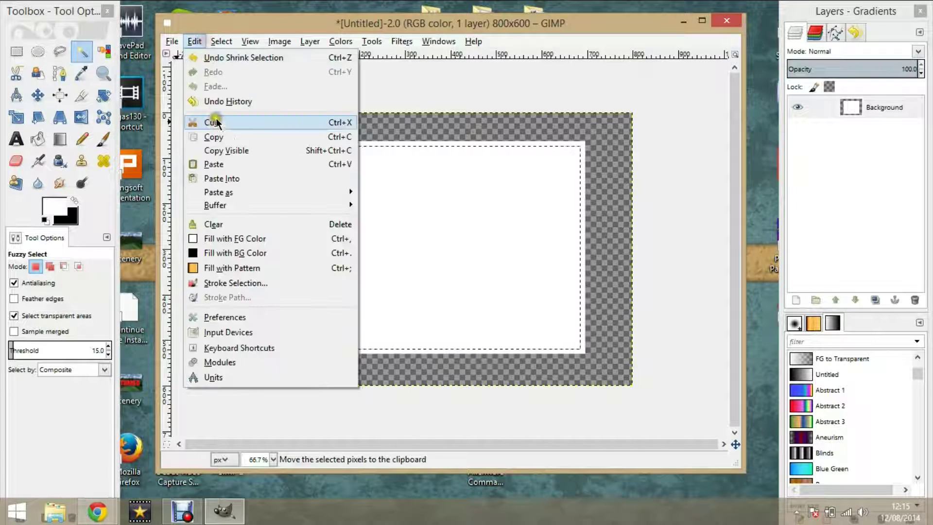
left_click(216, 122)
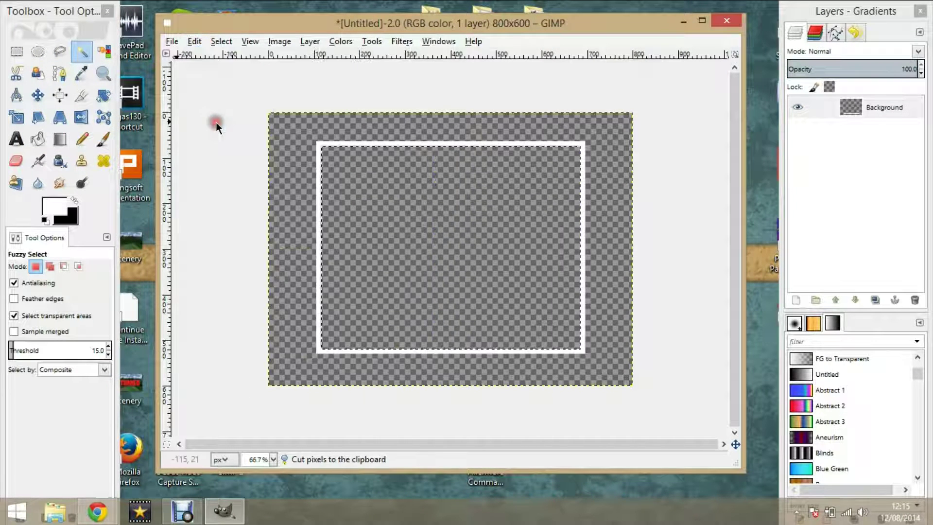
left_click(280, 186)
left_click(387, 201)
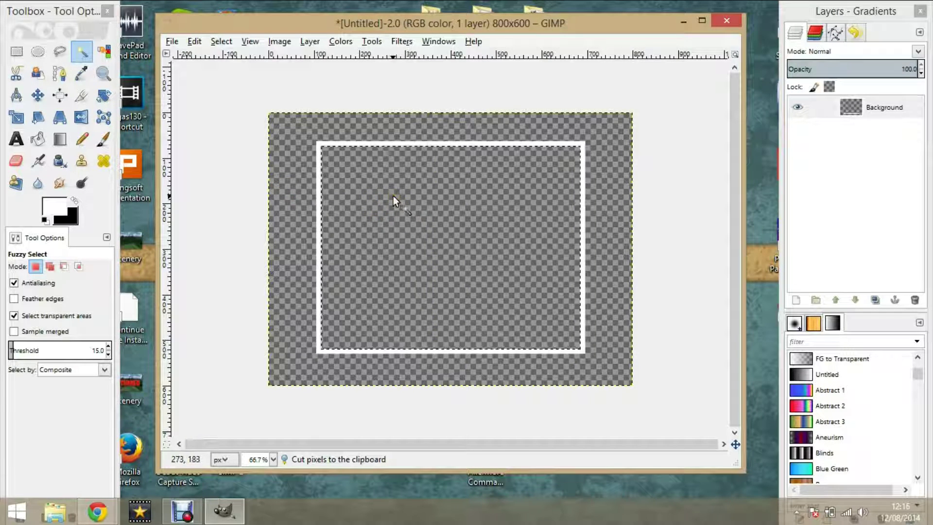
right_click(865, 107)
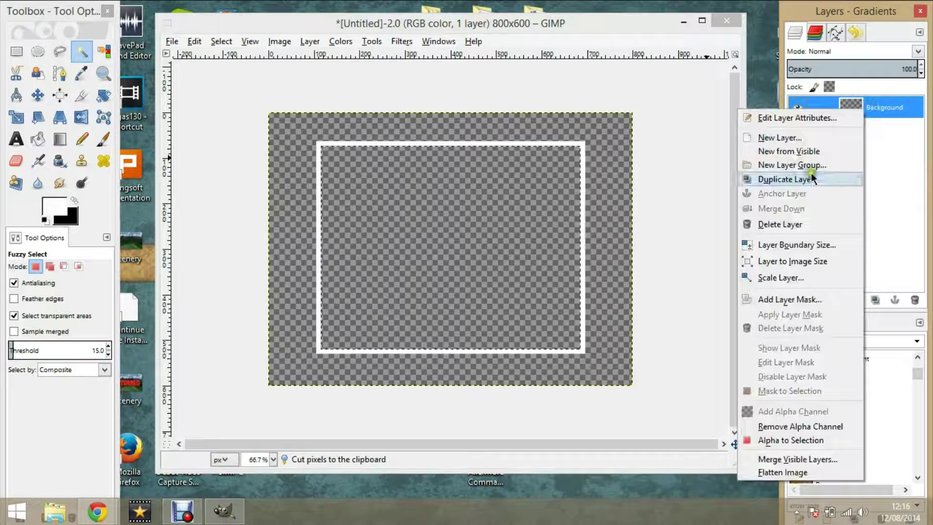
- Duplicate the Background layer to get a Background copy of the frame
left_click(783, 176)
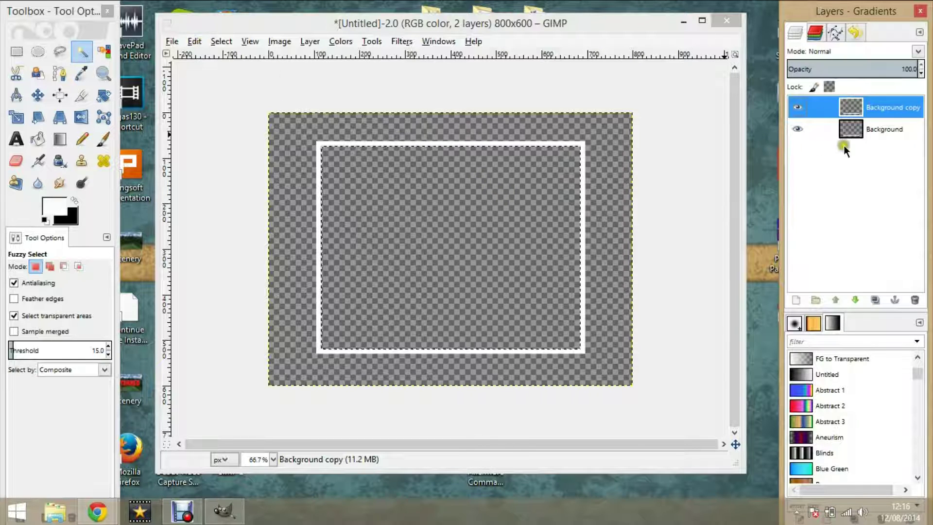
right_click(873, 108)
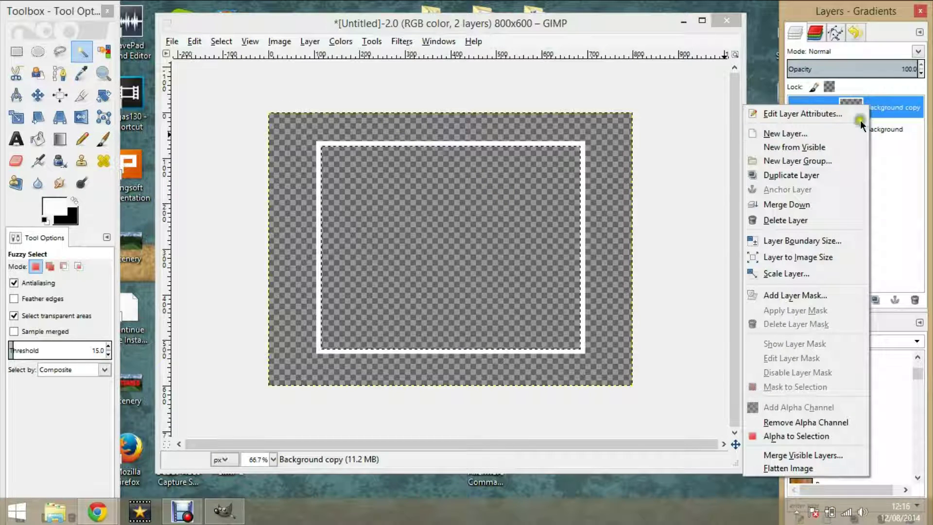
left_click(894, 189)
left_click(397, 40)
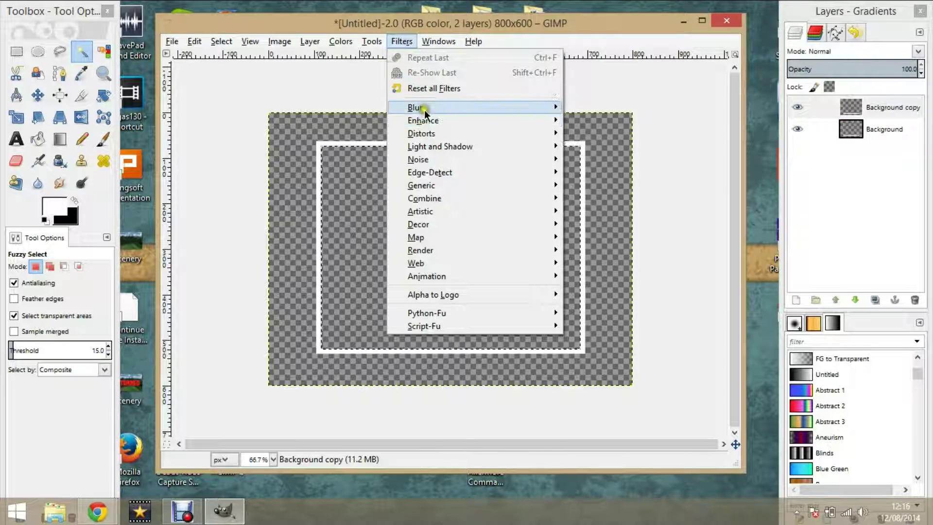
mouse_move(415, 107)
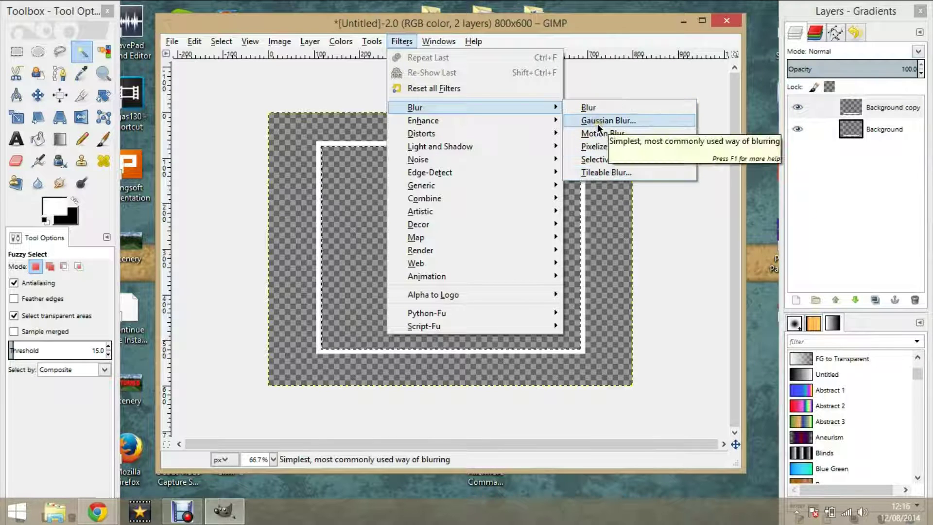
- Apply a Gaussian Blur of radius 25 px to the Background copy layer
left_click(597, 123)
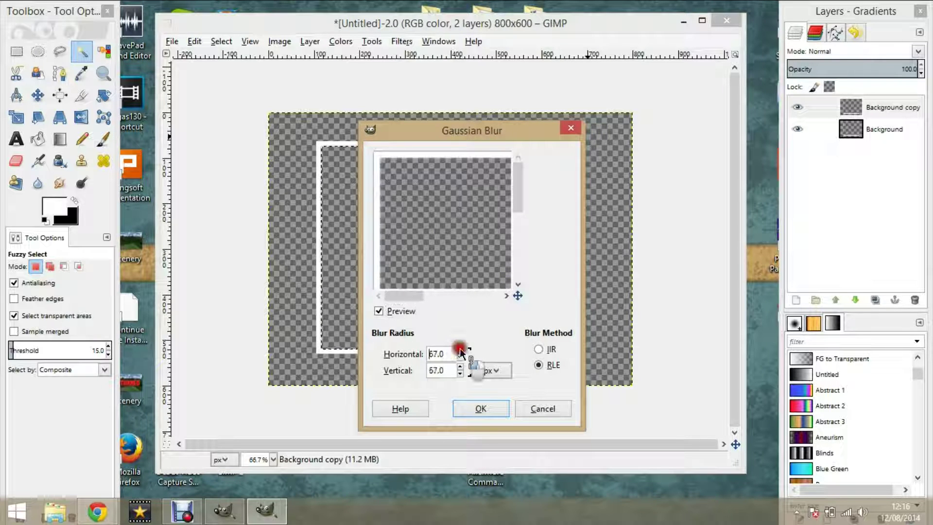
left_click(460, 351)
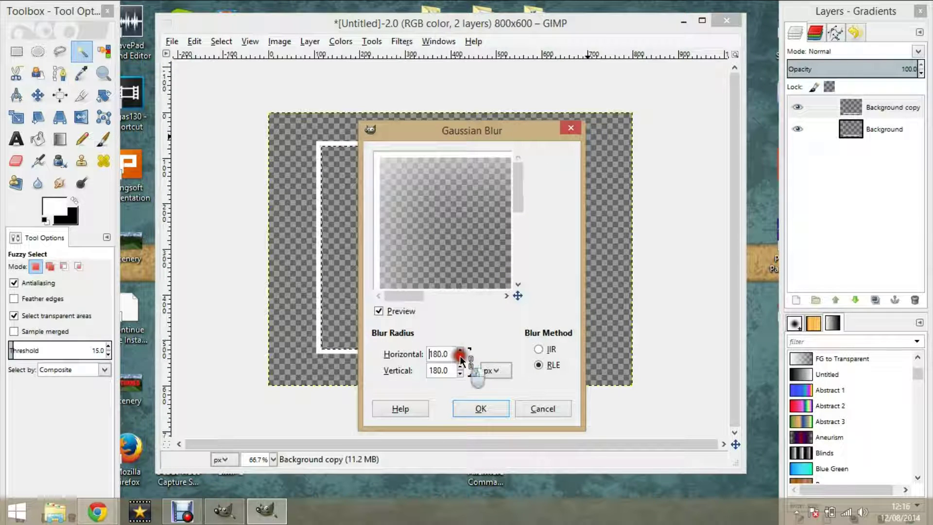
left_click_drag(460, 355, 460, 355)
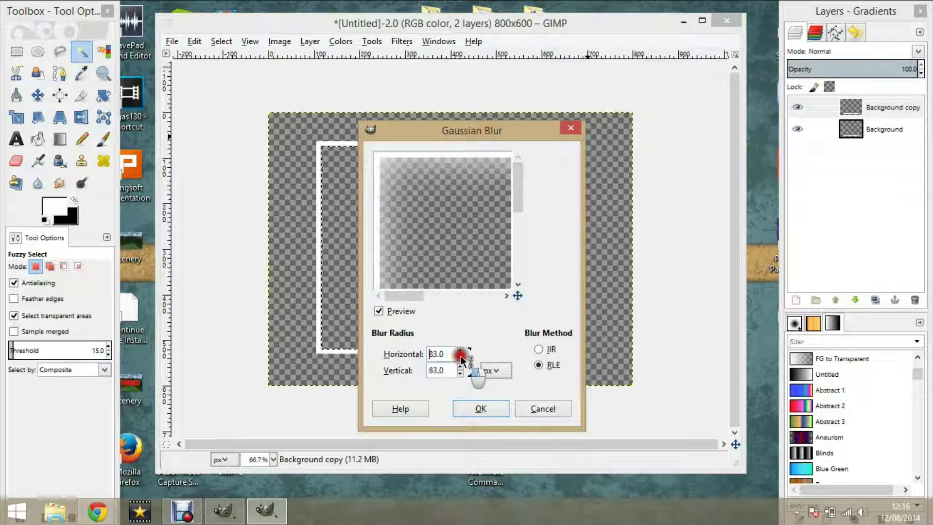
left_click(460, 357)
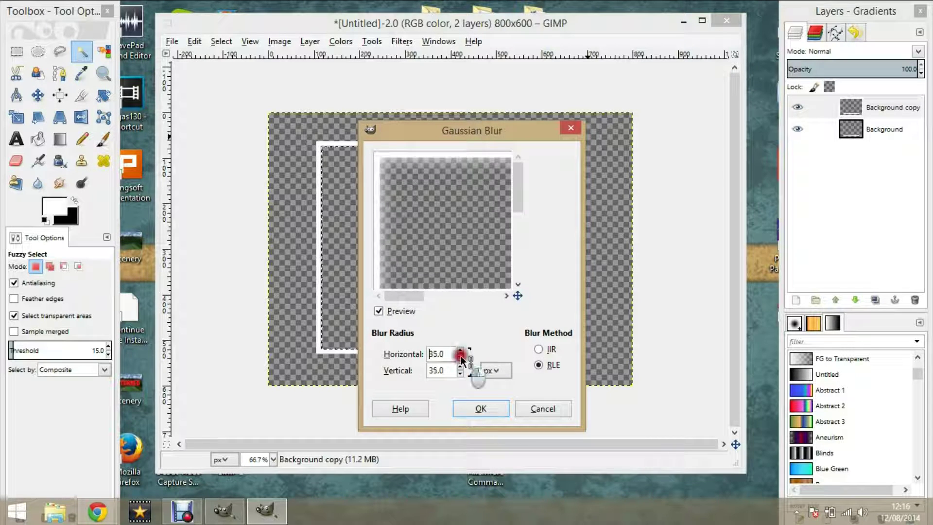
left_click(460, 357)
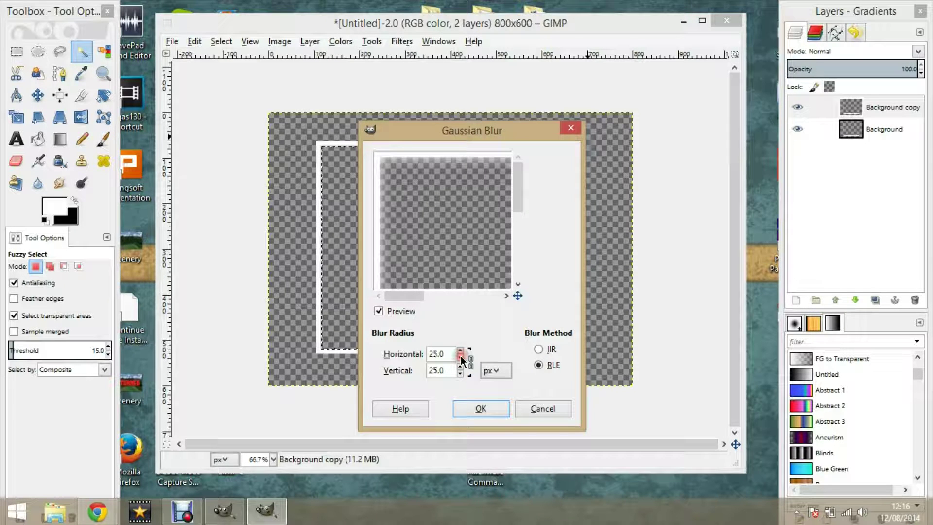
left_click(467, 411)
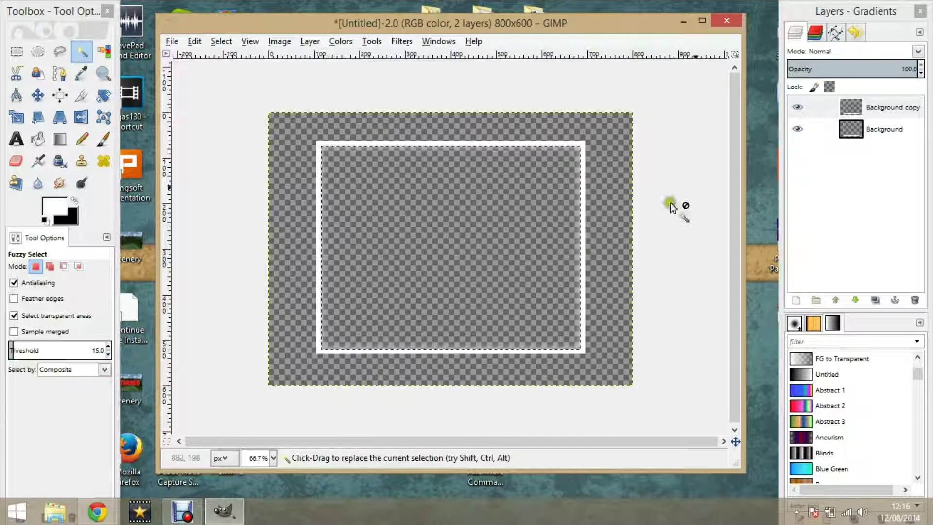
left_click(221, 41)
- Deselect, then use Alpha to Selection on the Background layer to select the frame
left_click(232, 56)
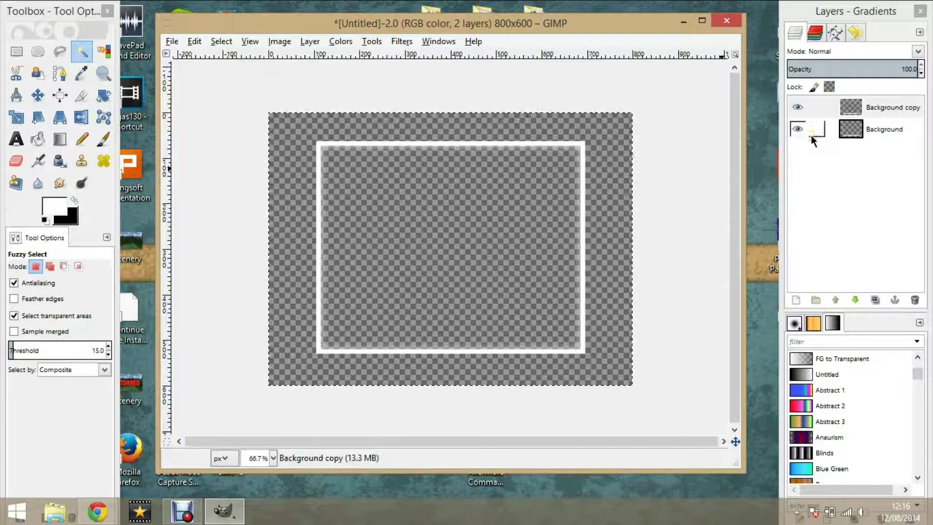
left_click(878, 129)
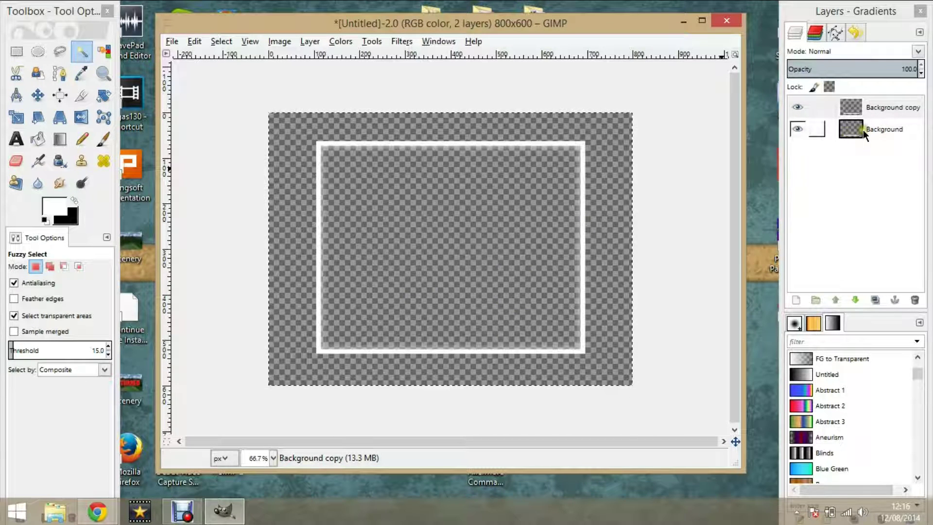
right_click(863, 130)
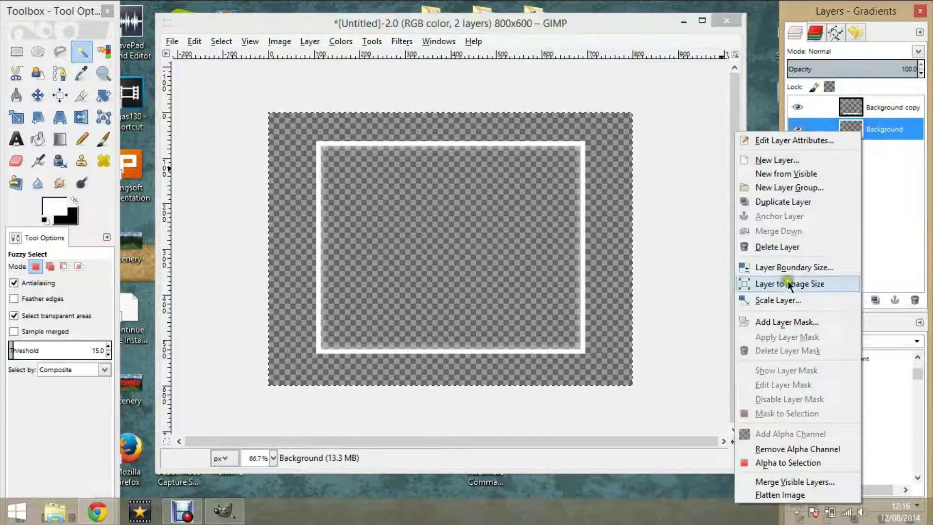
left_click(782, 463)
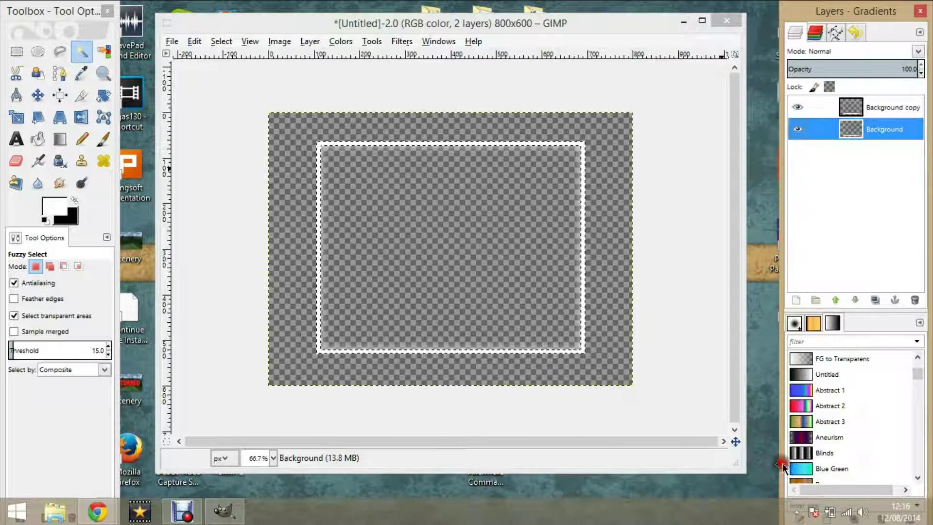
right_click(867, 138)
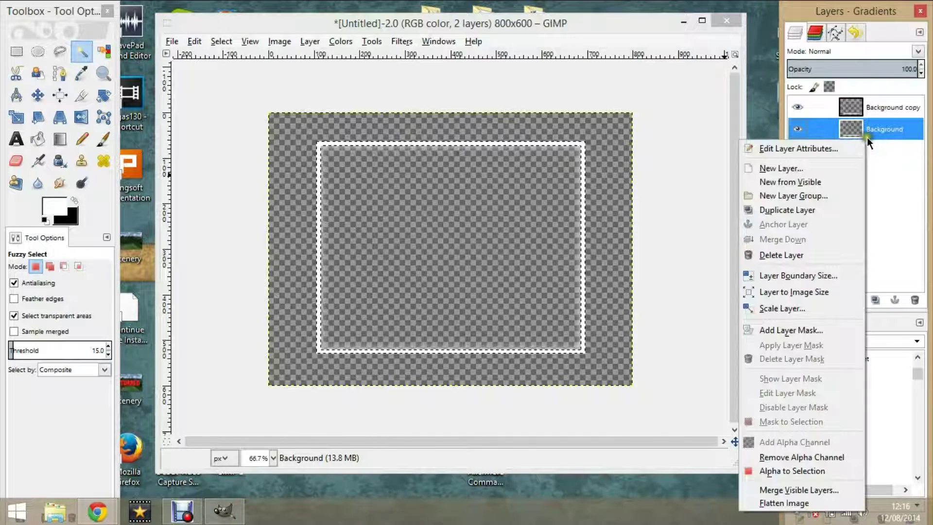
left_click(902, 194)
left_click(401, 42)
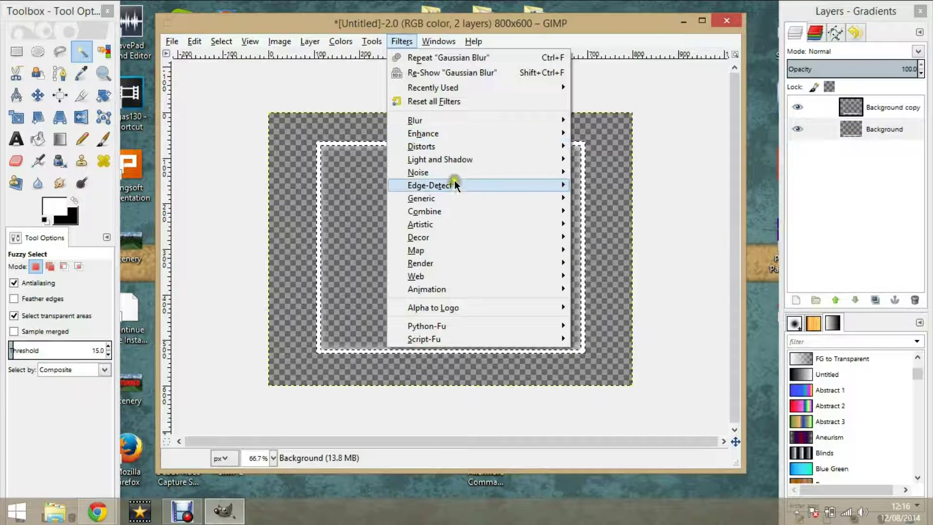
mouse_move(439, 159)
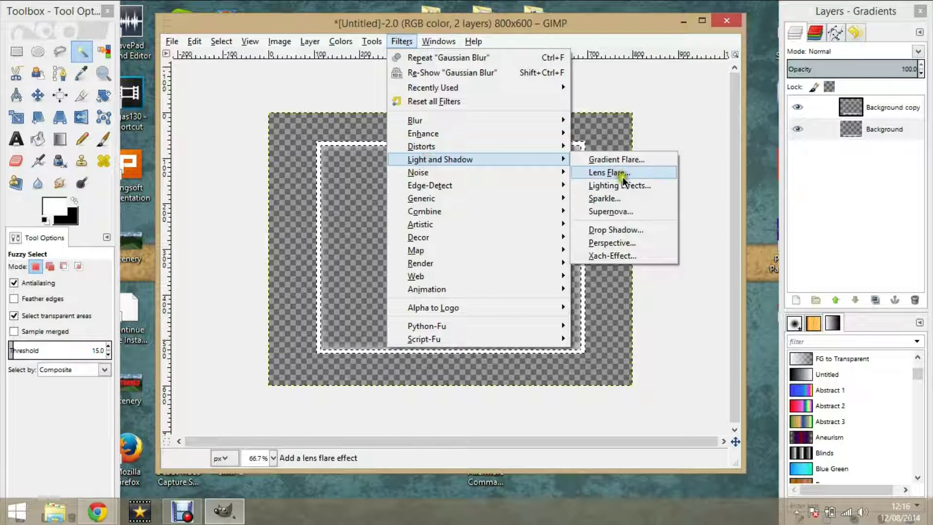
- Cancel a mistaken Supernova, then apply a Drop Shadow at opacity 69 to the frame
left_click(620, 215)
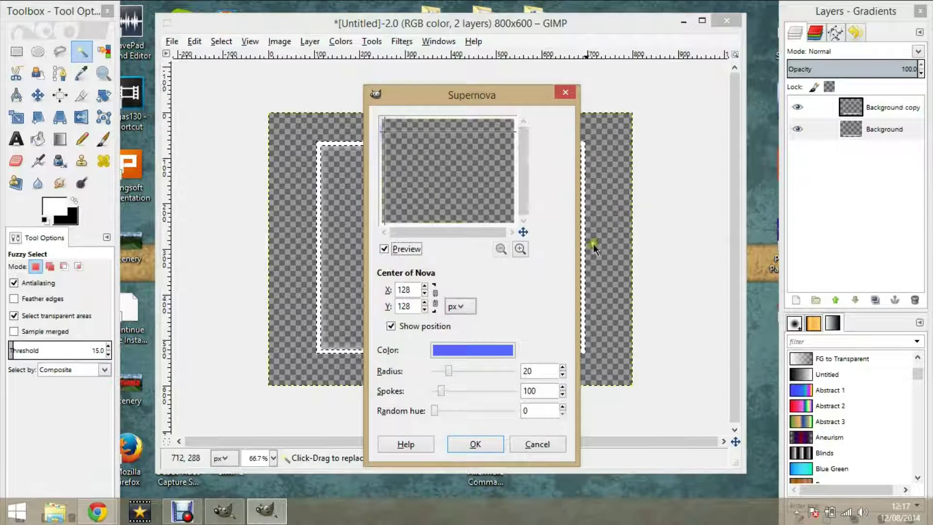
left_click(565, 92)
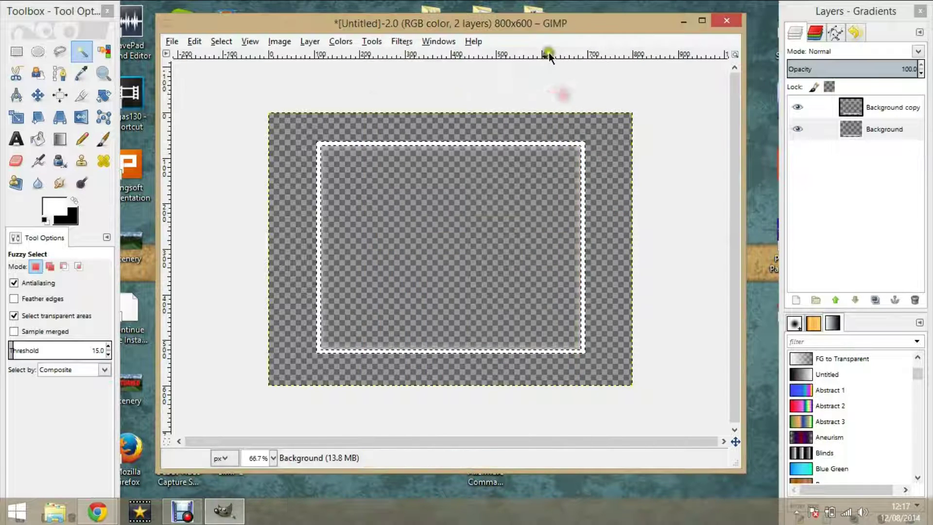
left_click(394, 42)
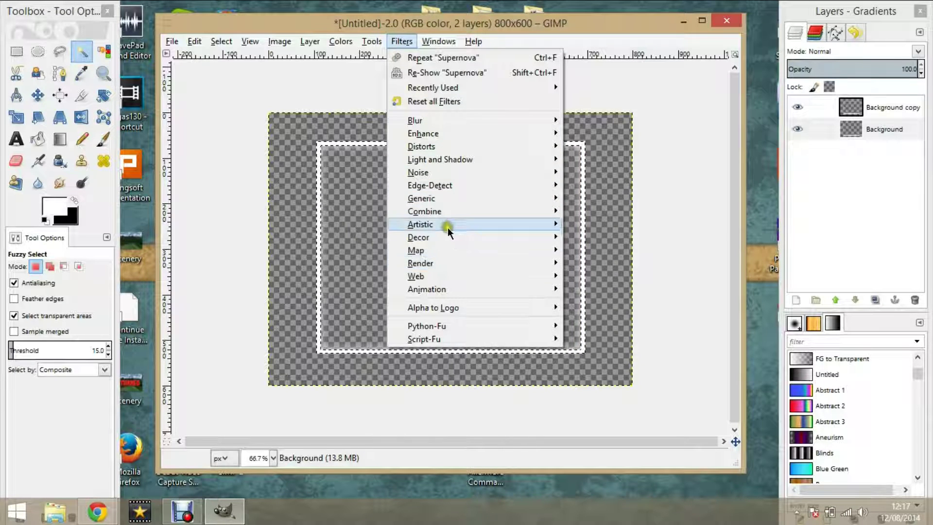
mouse_move(439, 159)
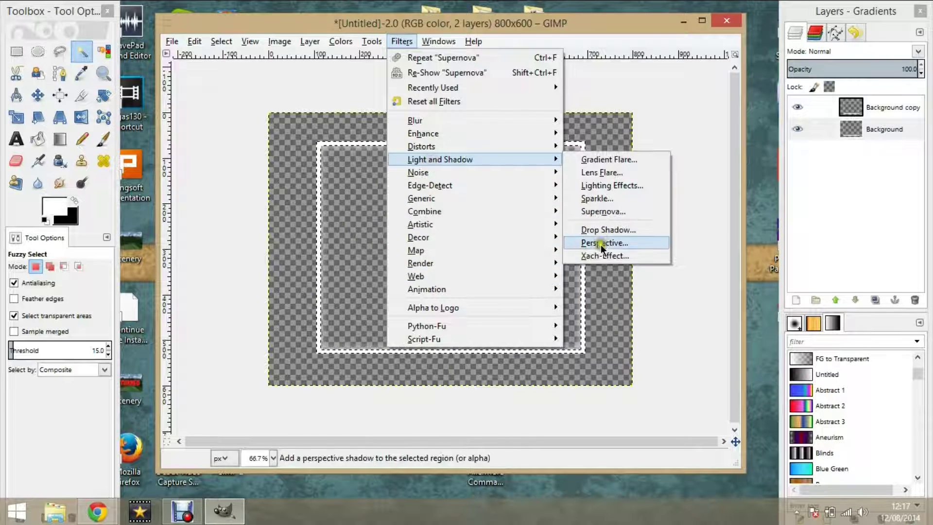
left_click(591, 229)
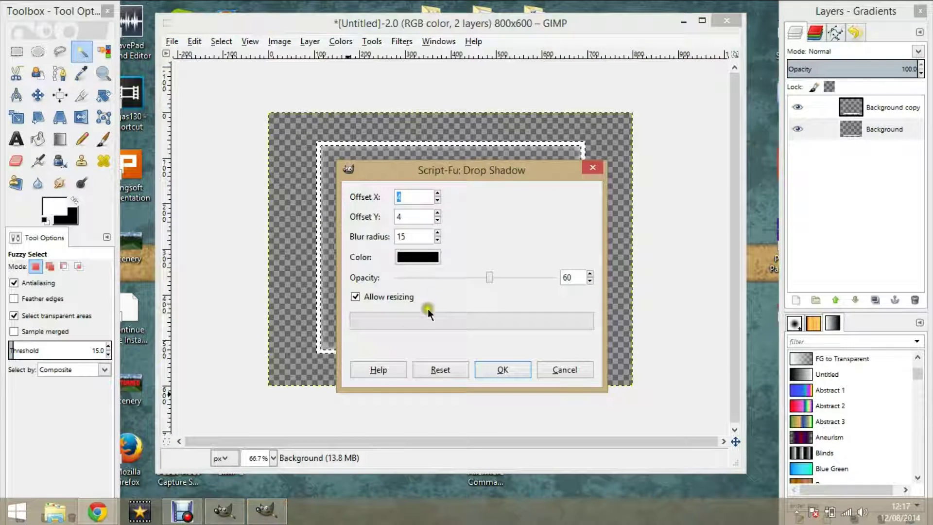
left_click_drag(429, 171, 435, 115)
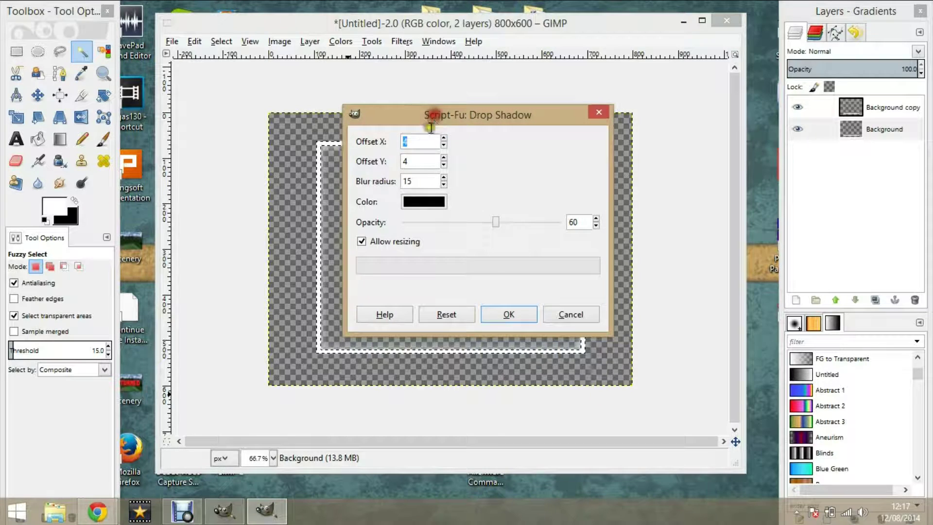
left_click(507, 315)
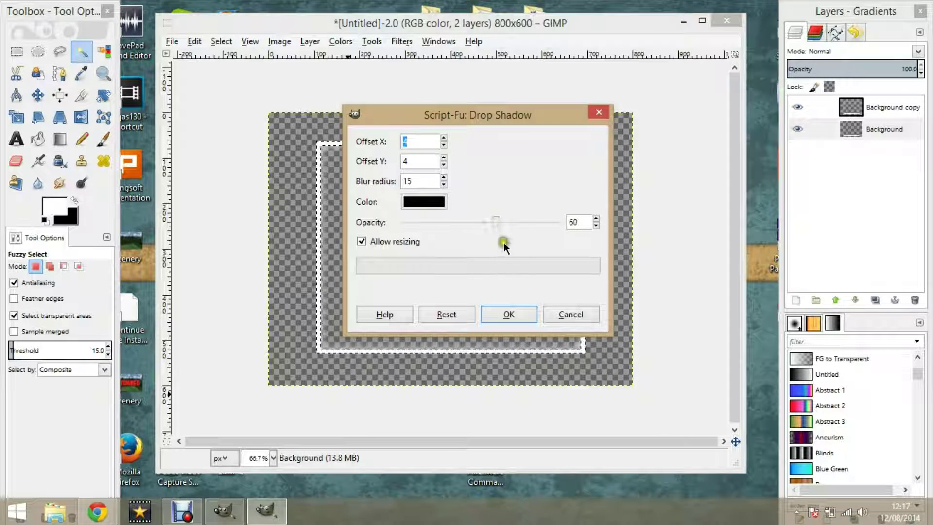
left_click_drag(495, 221, 508, 221)
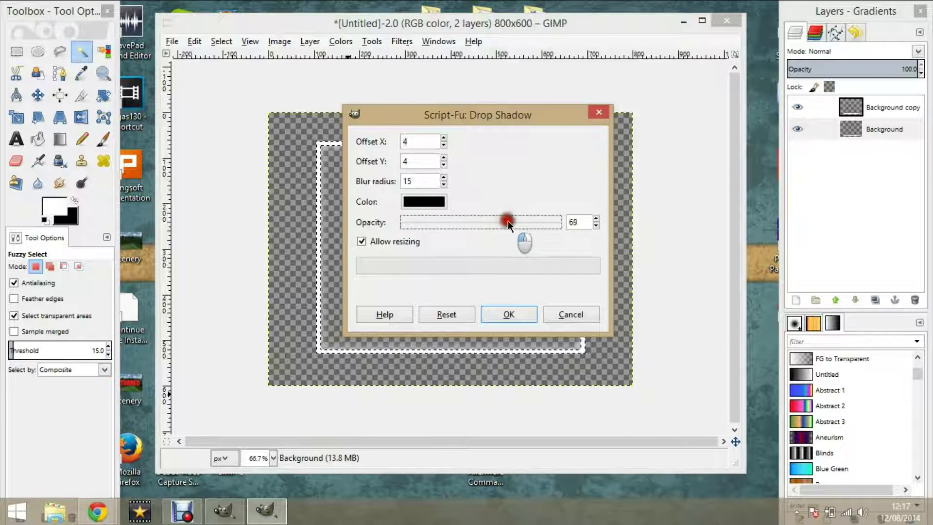
left_click(508, 314)
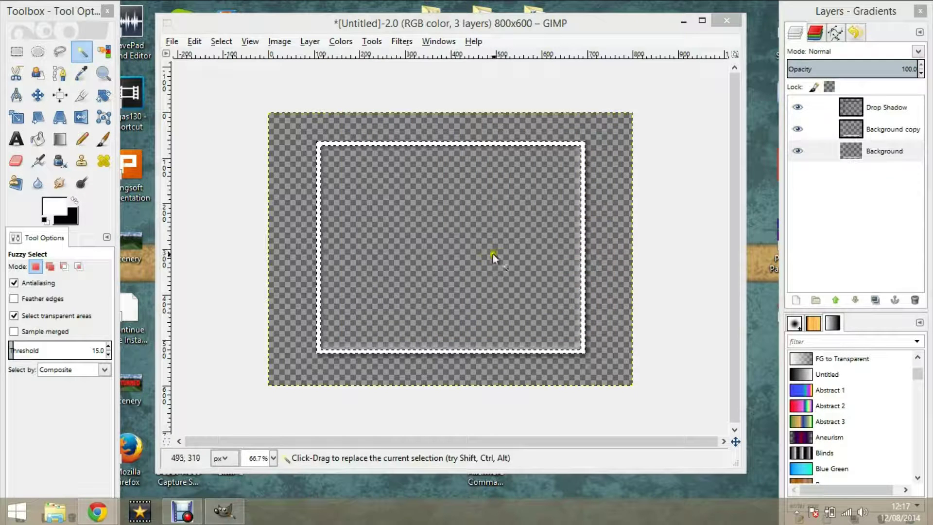
- Deselect, merge the Drop Shadow layer down and delete the Background copy layer
left_click(232, 42)
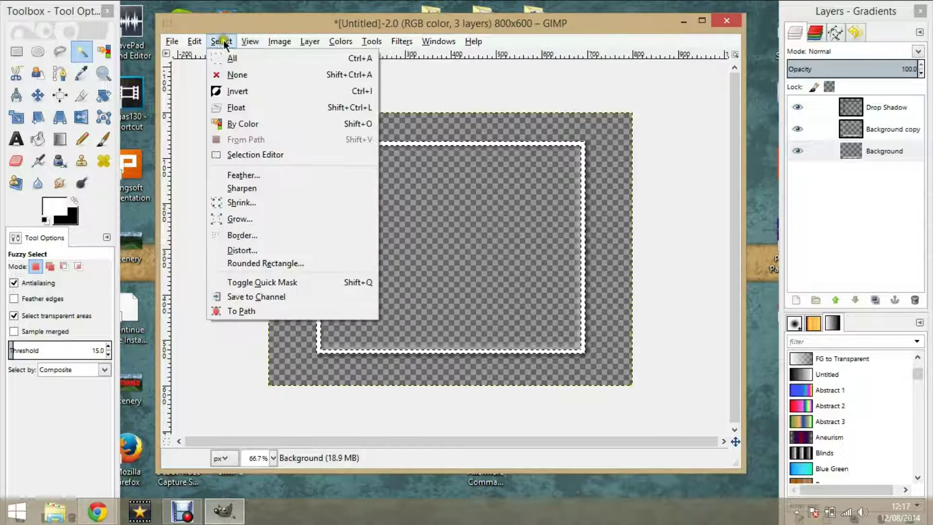
left_click(231, 58)
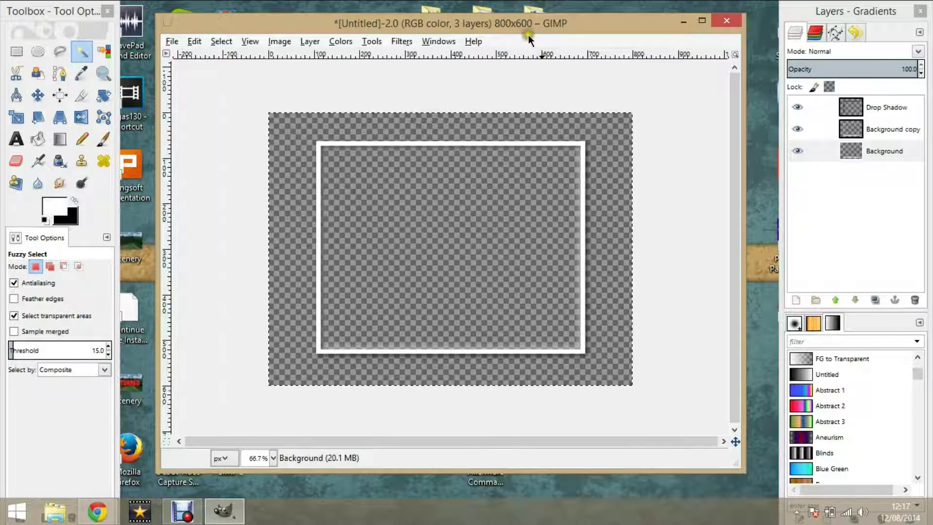
left_click_drag(528, 34, 534, 38)
right_click(870, 110)
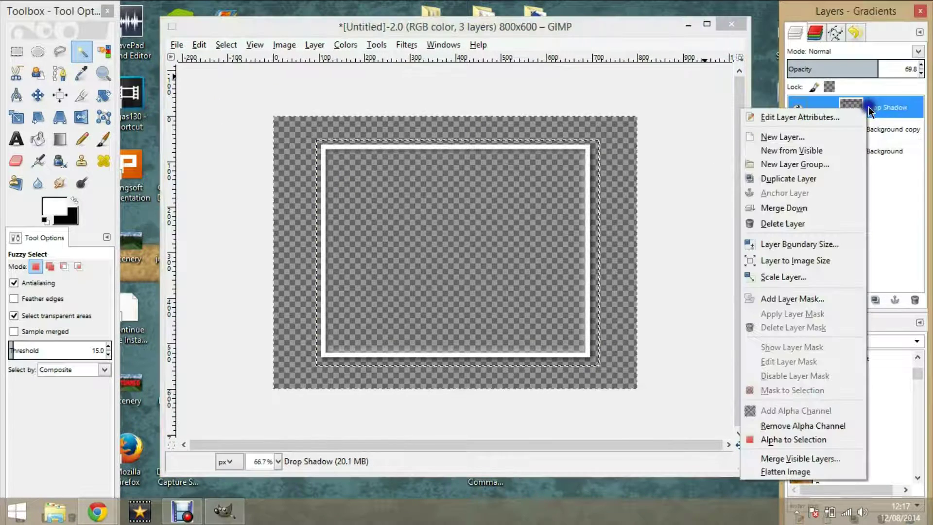
left_click(783, 208)
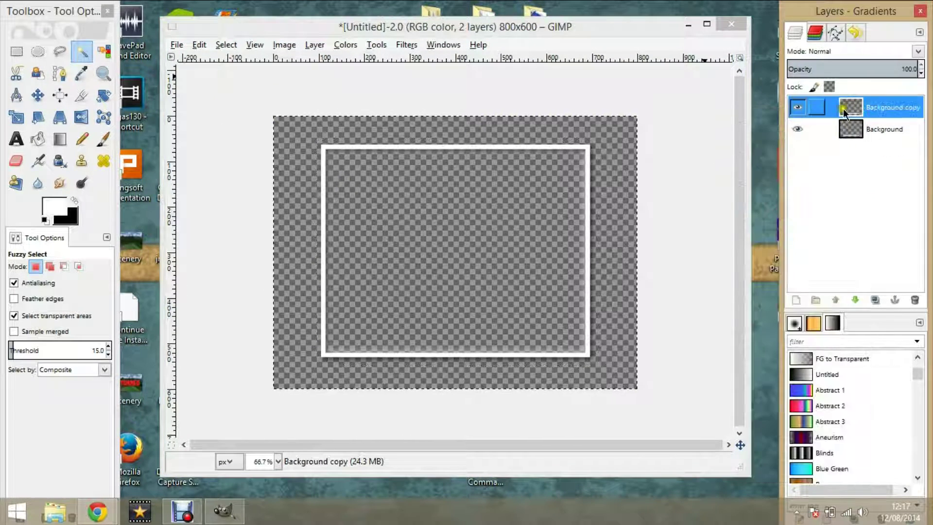
right_click(843, 109)
left_click(776, 221)
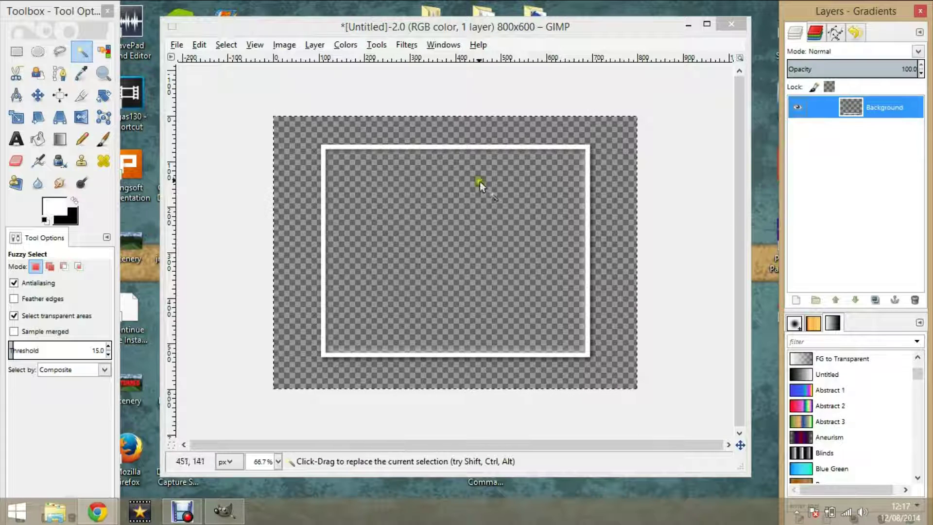
left_click_drag(530, 22, 523, 19)
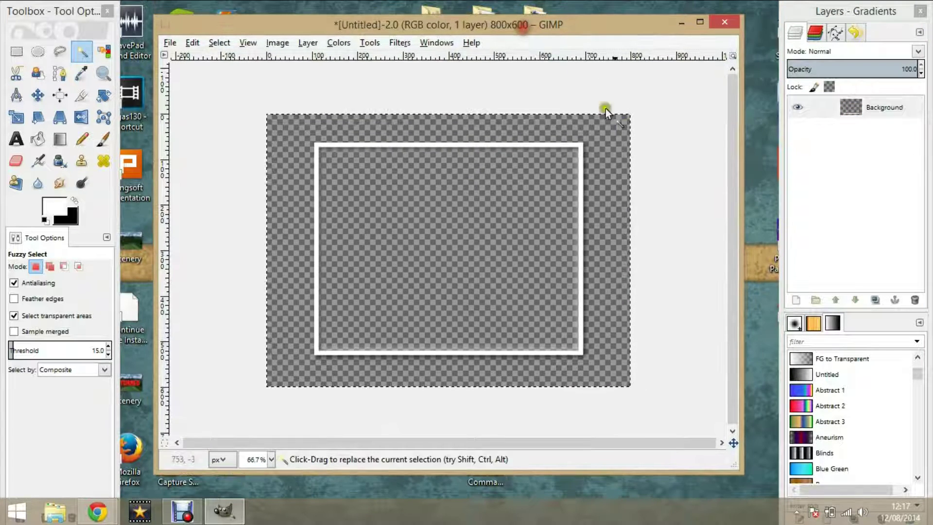
- Colorize the frame at Hue 360, Saturation 100, Lightness -5
left_click(390, 43)
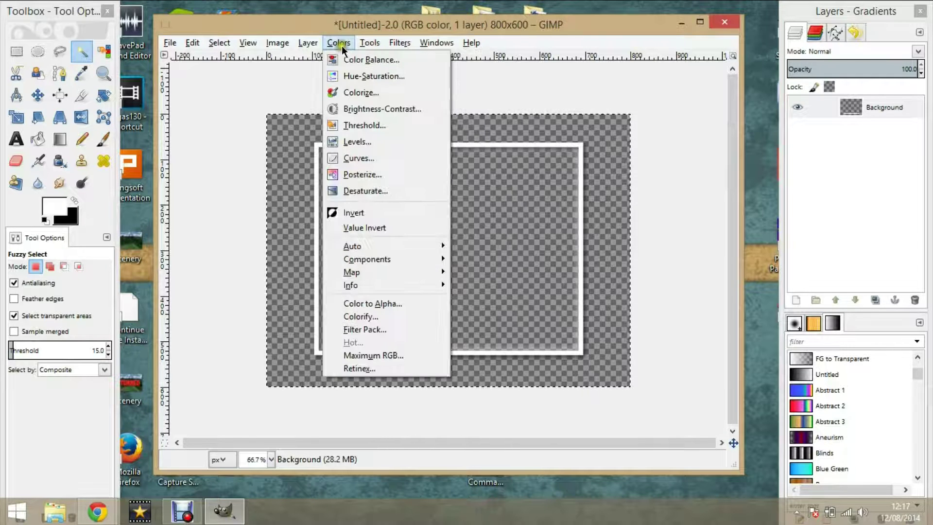
left_click(350, 92)
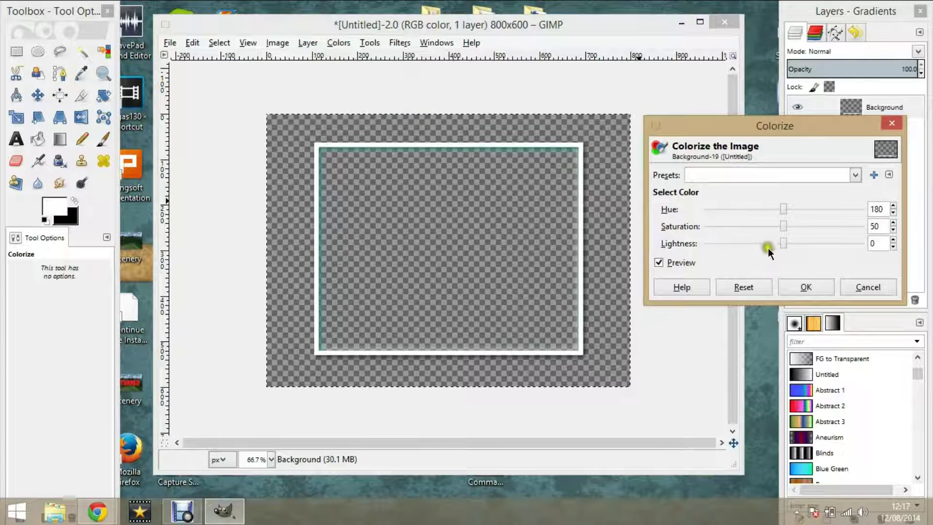
mouse_move(780, 243)
left_mouse_down()
mouse_move(708, 243)
mouse_move(765, 245)
left_mouse_up()
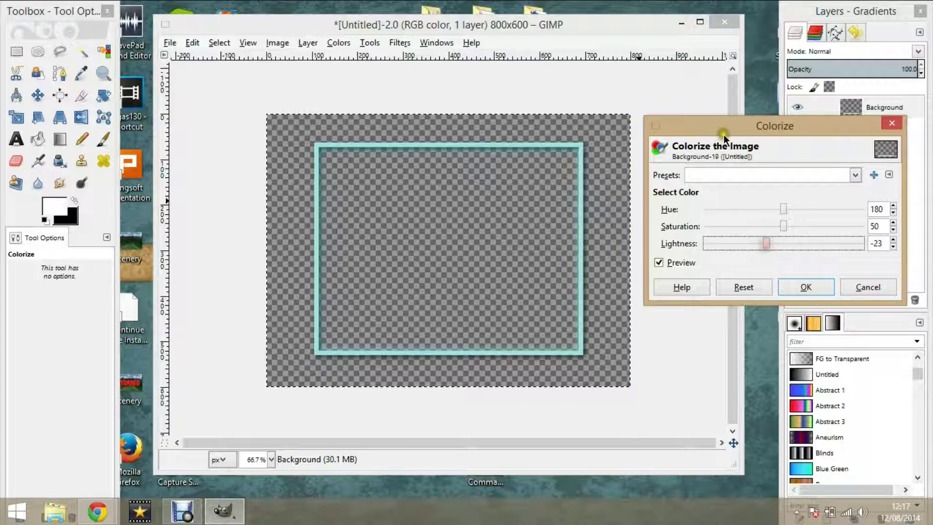
mouse_move(724, 126)
left_mouse_down()
mouse_move(821, 106)
mouse_move(641, 76)
left_mouse_up()
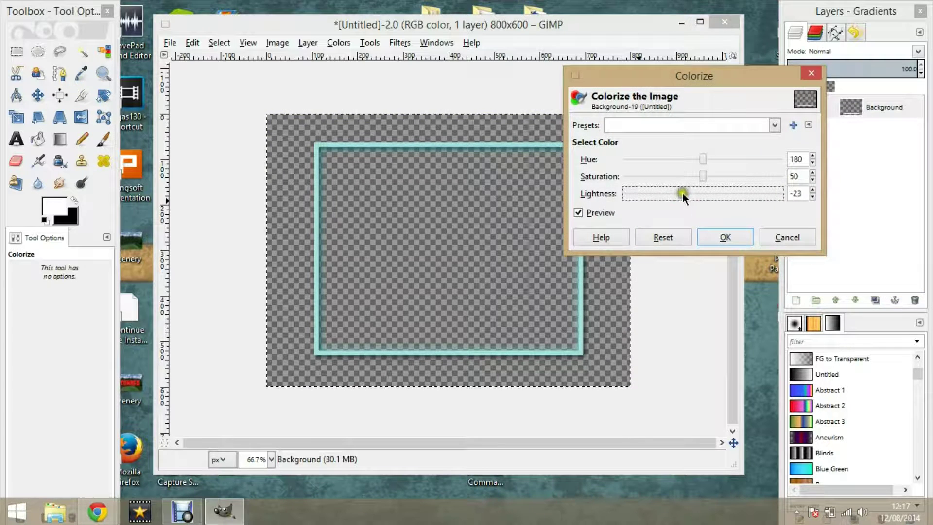
mouse_move(682, 194)
left_mouse_down()
mouse_move(748, 193)
mouse_move(718, 191)
left_mouse_up()
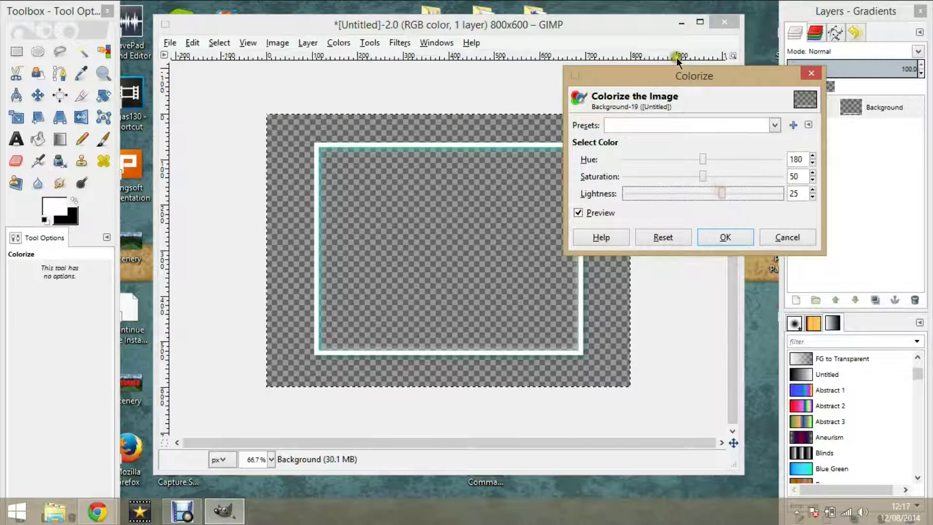
left_click_drag(681, 75, 721, 85)
left_click_drag(747, 187, 777, 184)
left_click(851, 181)
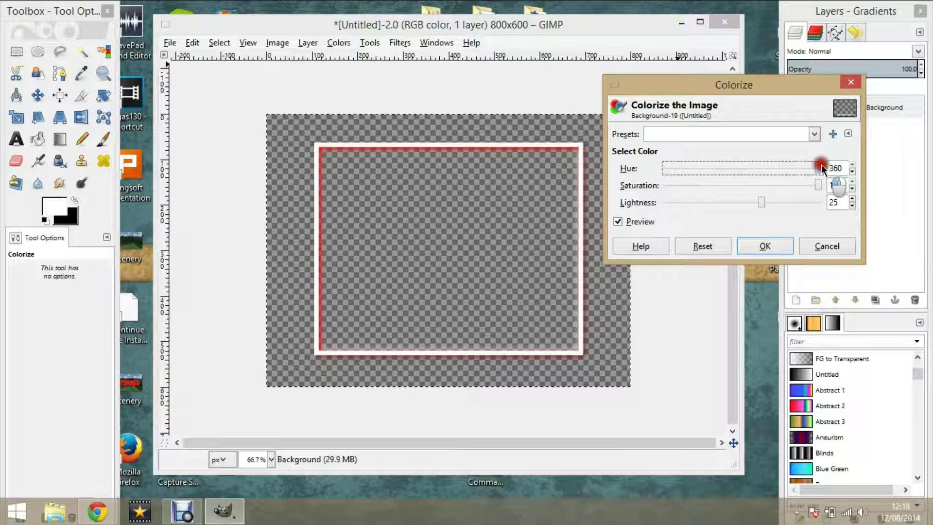
mouse_move(744, 167)
left_mouse_down()
mouse_move(693, 191)
mouse_move(845, 182)
left_mouse_up()
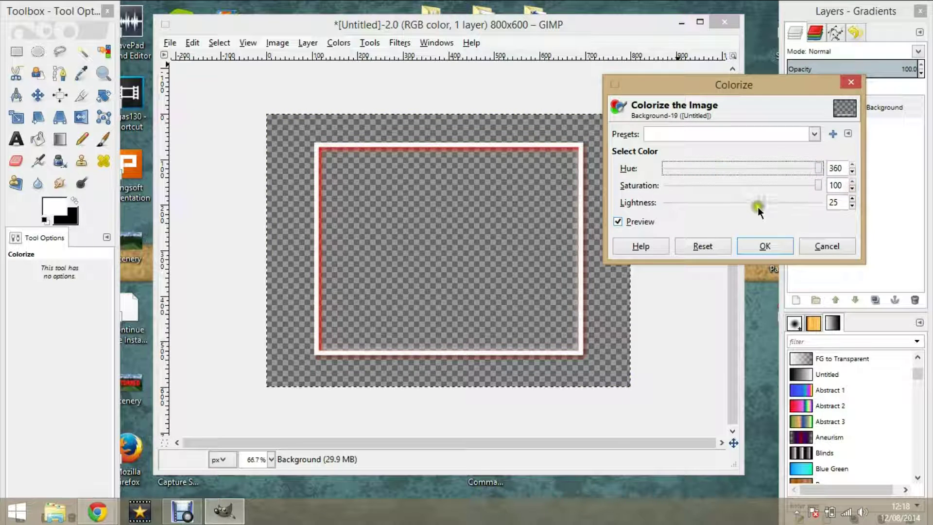
mouse_move(760, 202)
left_mouse_down()
mouse_move(670, 203)
mouse_move(749, 204)
mouse_move(738, 204)
left_mouse_up()
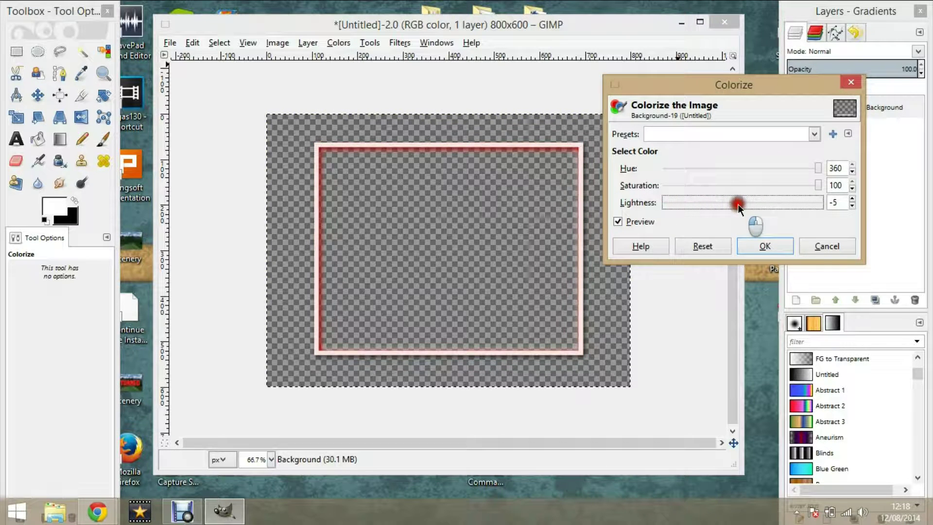
left_click(767, 245)
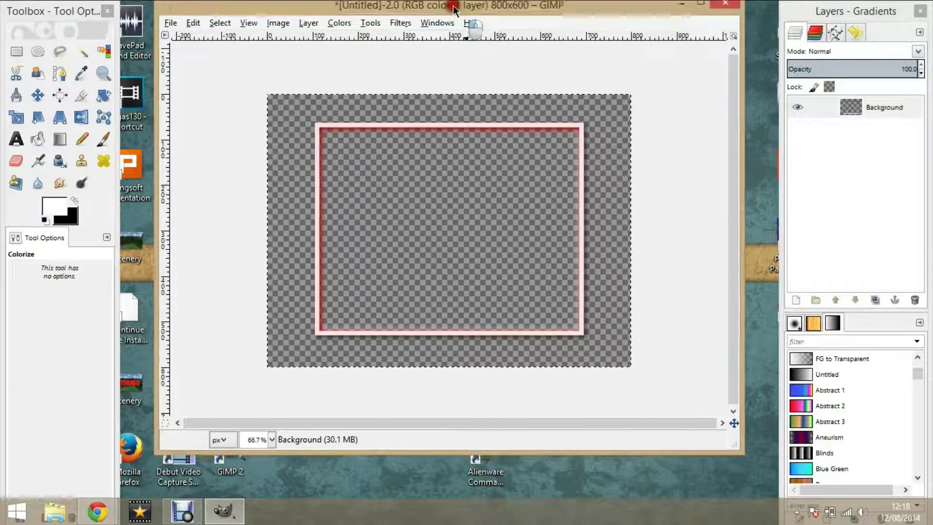
- Colorize the frame to hue 180, saturation 50, lightness 66 for a pale cyan glow
left_click_drag(452, 27, 451, 13)
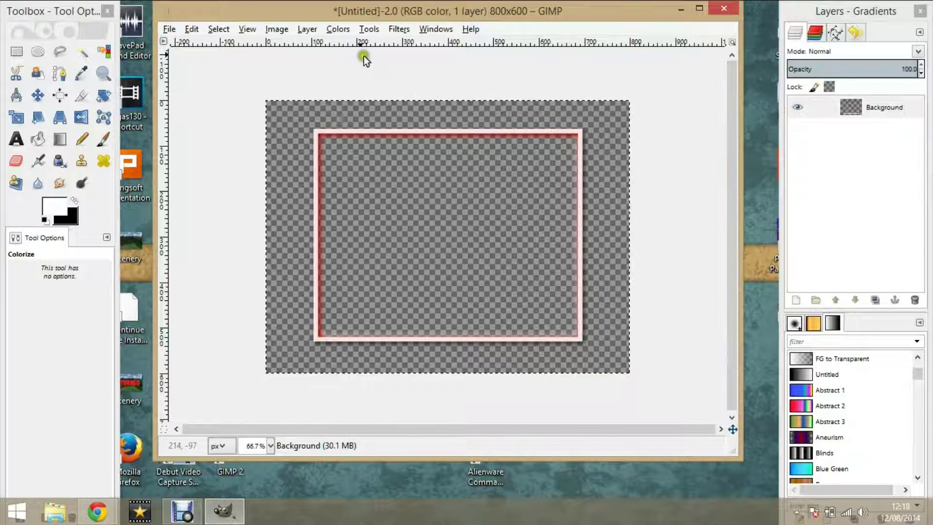
left_click(396, 29)
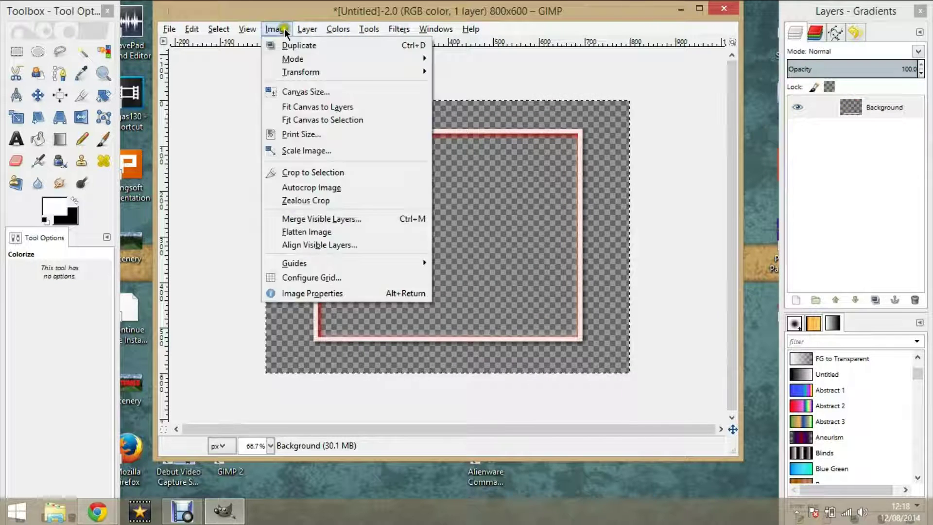
left_click(344, 81)
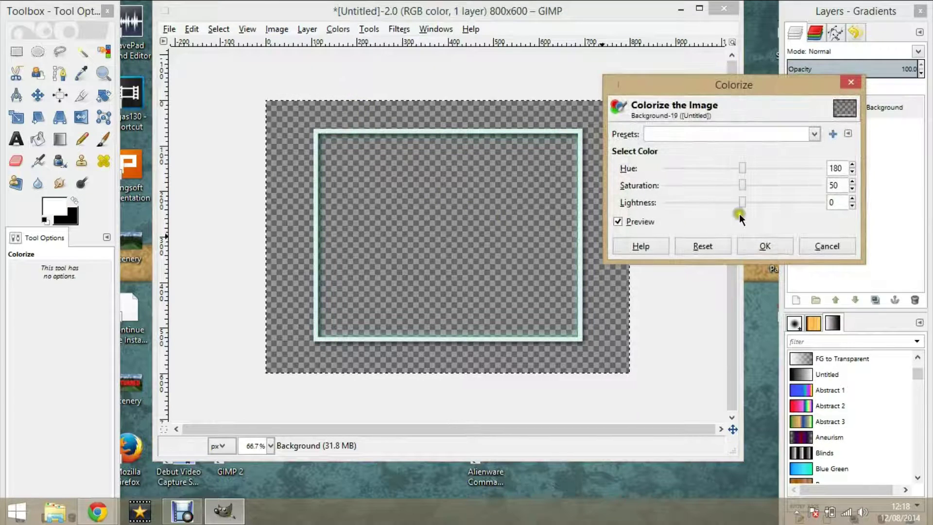
left_click_drag(741, 203, 790, 199)
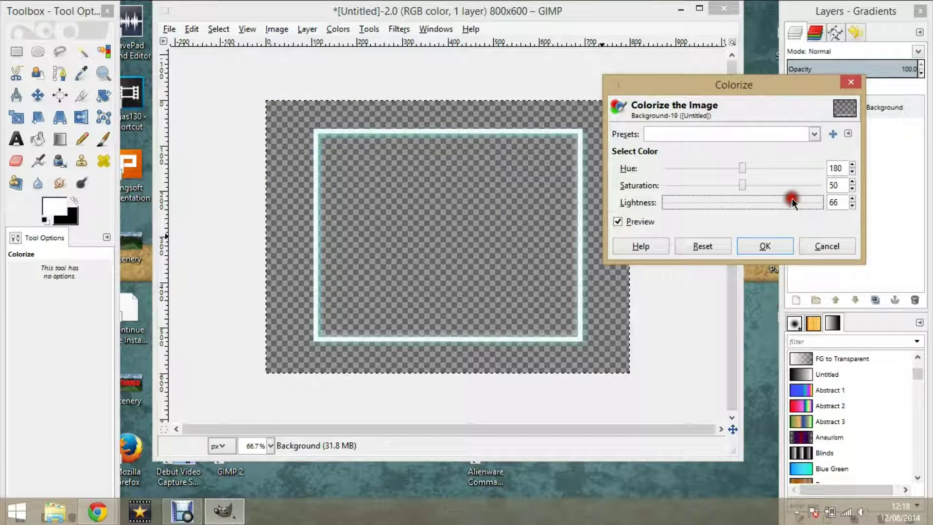
left_click(760, 244)
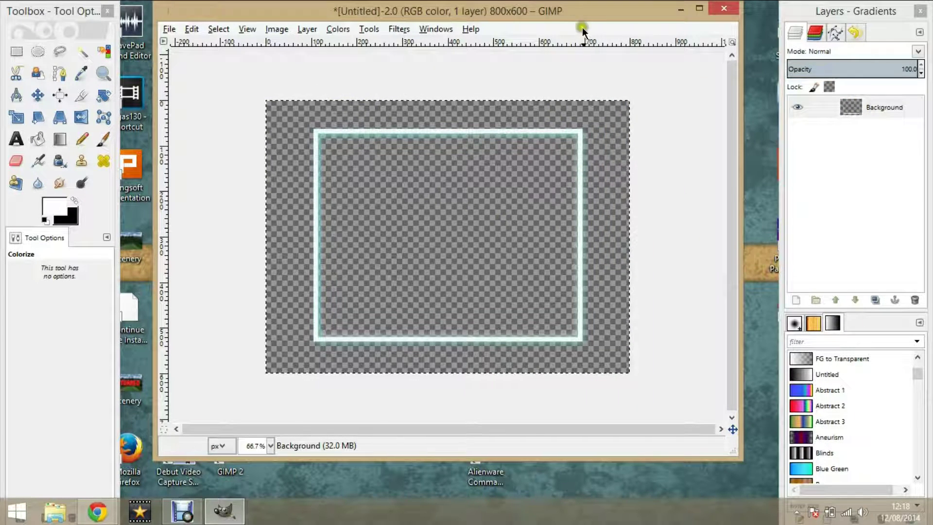
mouse_move(572, 13)
left_mouse_down()
mouse_move(597, 196)
mouse_move(510, 337)
mouse_move(613, 124)
mouse_move(520, 119)
mouse_move(627, 15)
mouse_move(522, 25)
left_mouse_up()
left_click_drag(815, 17, 729, 26)
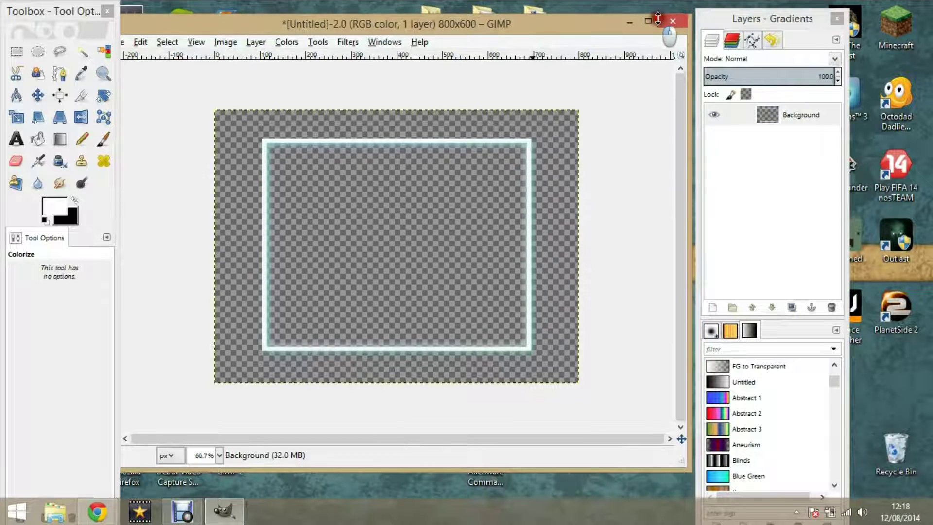
left_click_drag(604, 25, 642, 15)
left_click(154, 29)
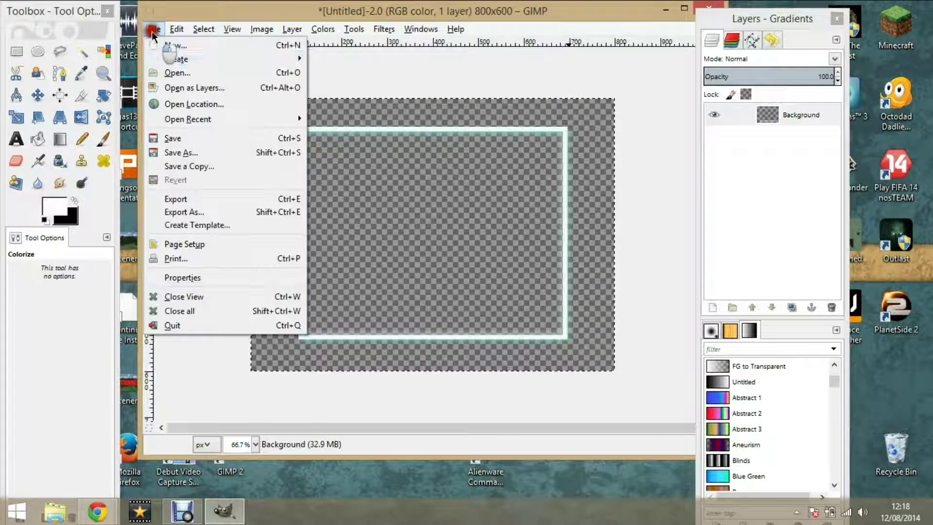
left_click(189, 154)
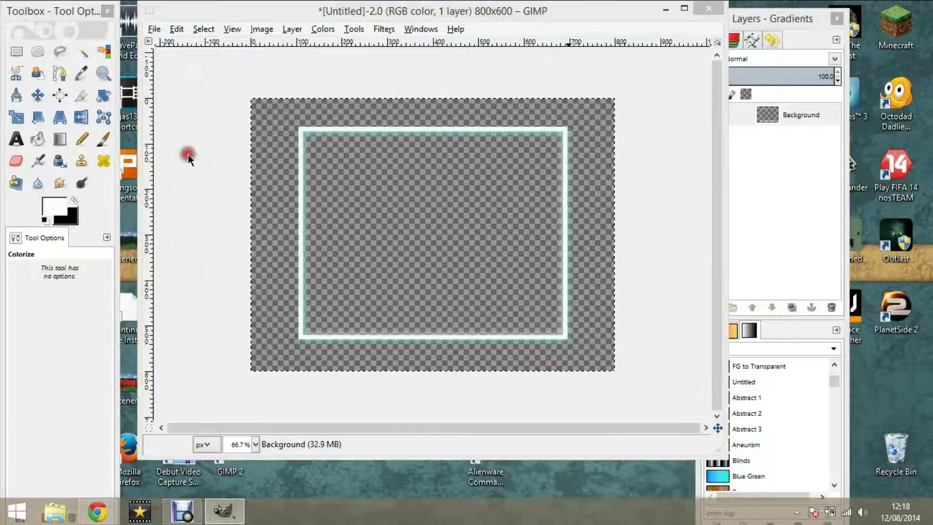
left_click_drag(558, 21, 645, 27)
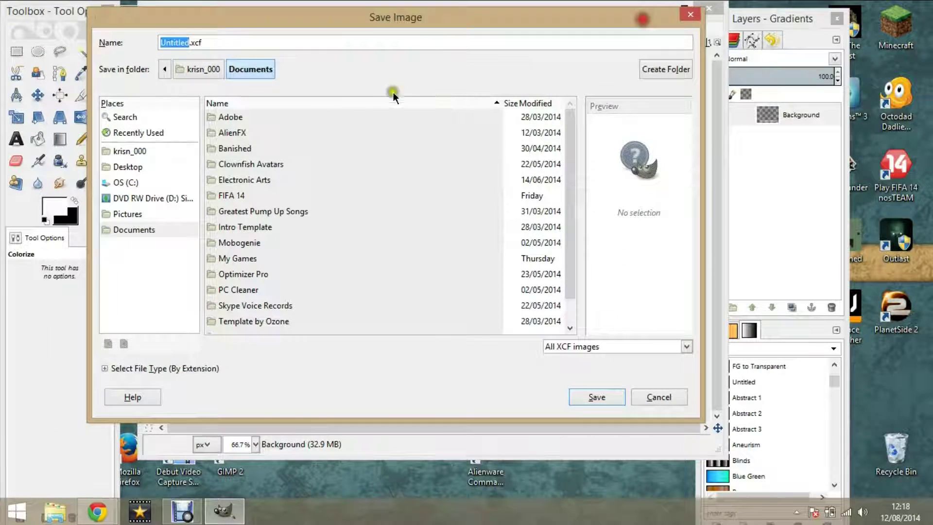
left_click_drag(233, 45, 107, 49)
left_click(691, 15)
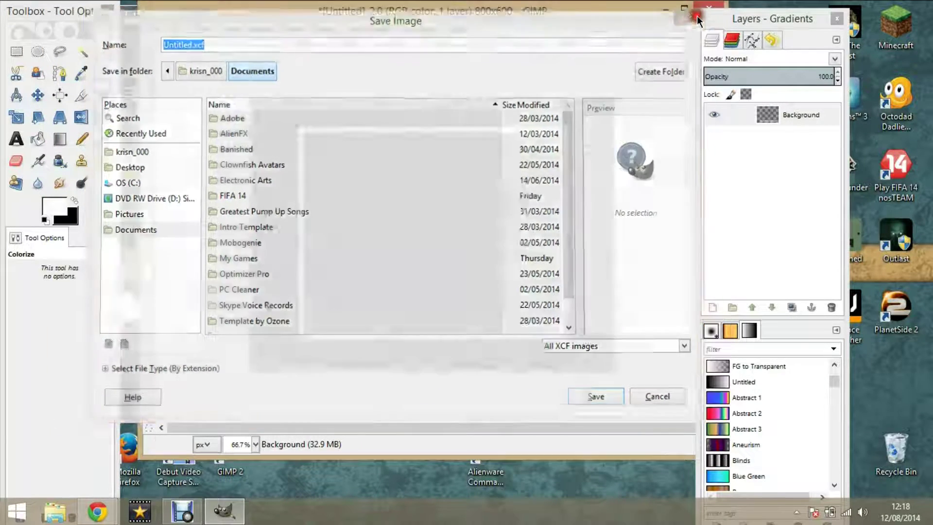
left_click_drag(801, 14, 855, 8)
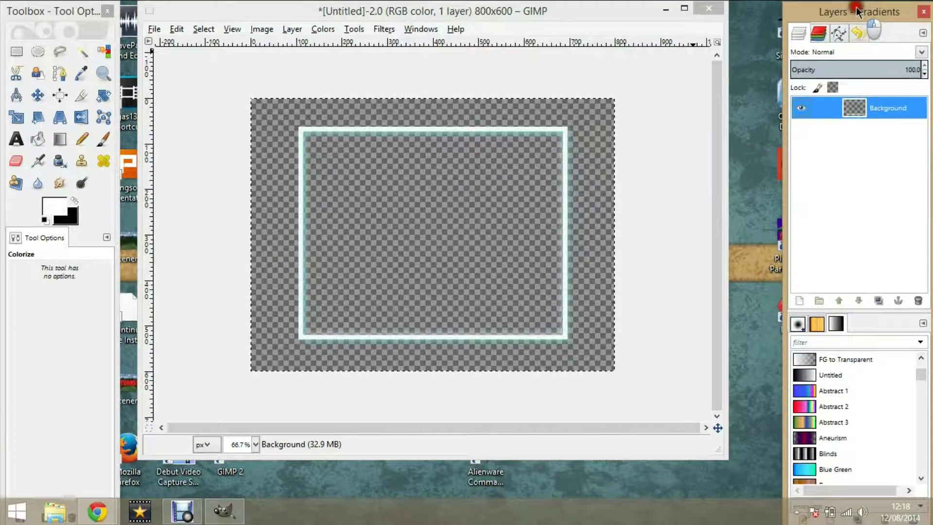